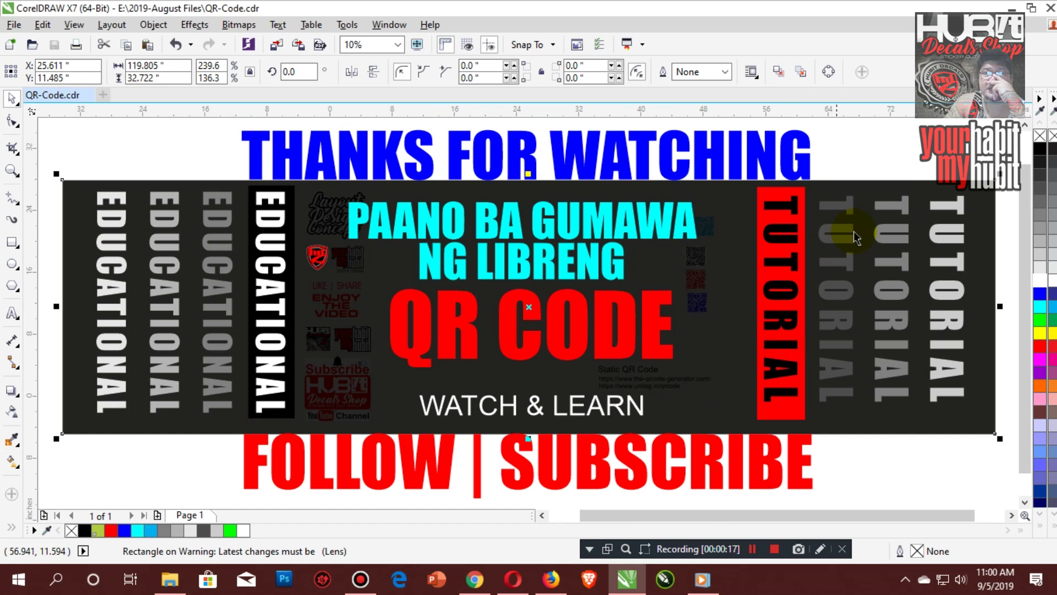
Step: Delete the dark semi-transparent rectangle that covers the page and the artwork around it
left_click(898, 170)
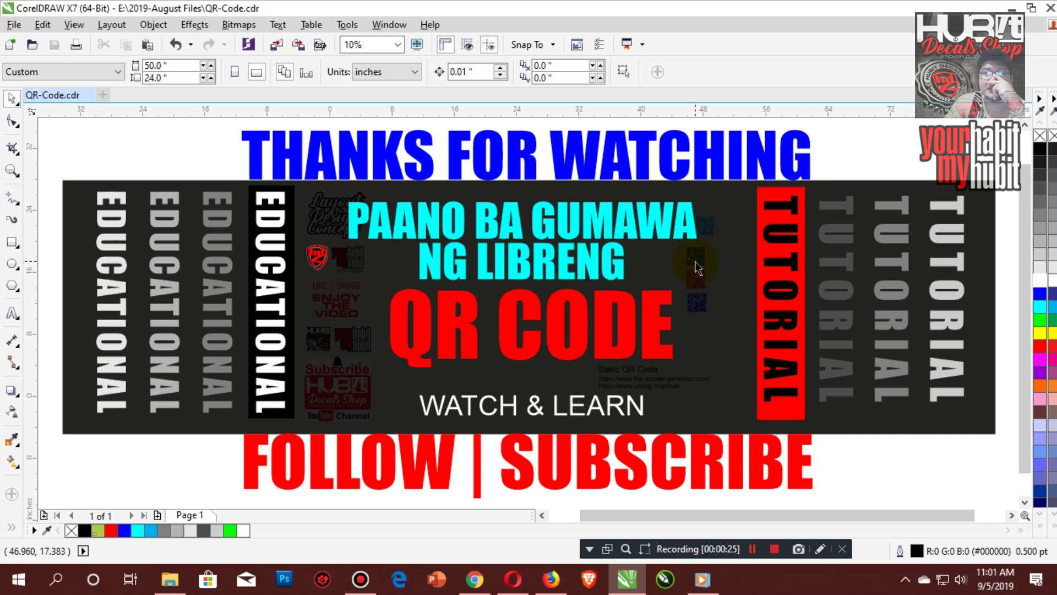
left_click(879, 428)
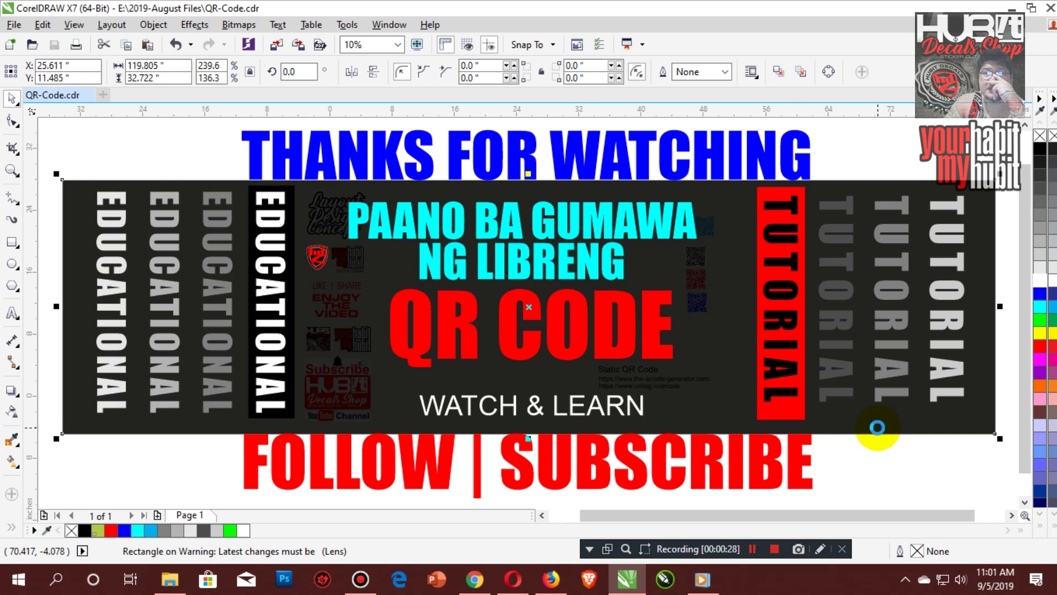
key("Delete")
Step: Scale the grouped PAANO BA GUMAWA NG LIBRENG QR CODE title down to about 34.7 by 16.5 inches, keeping it within the page
left_click(402, 229)
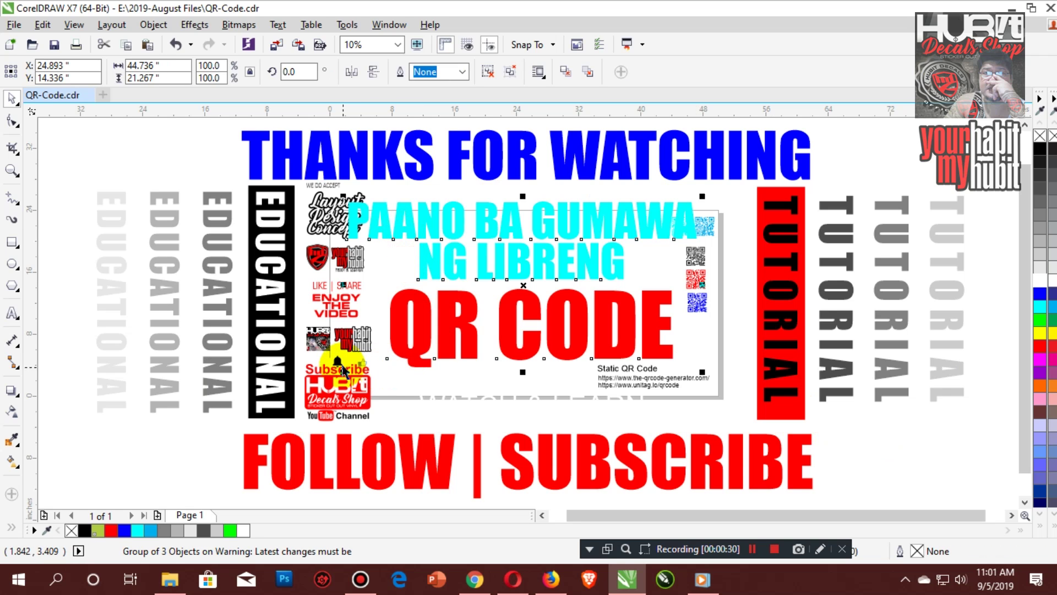
left_click_drag(341, 370, 363, 361)
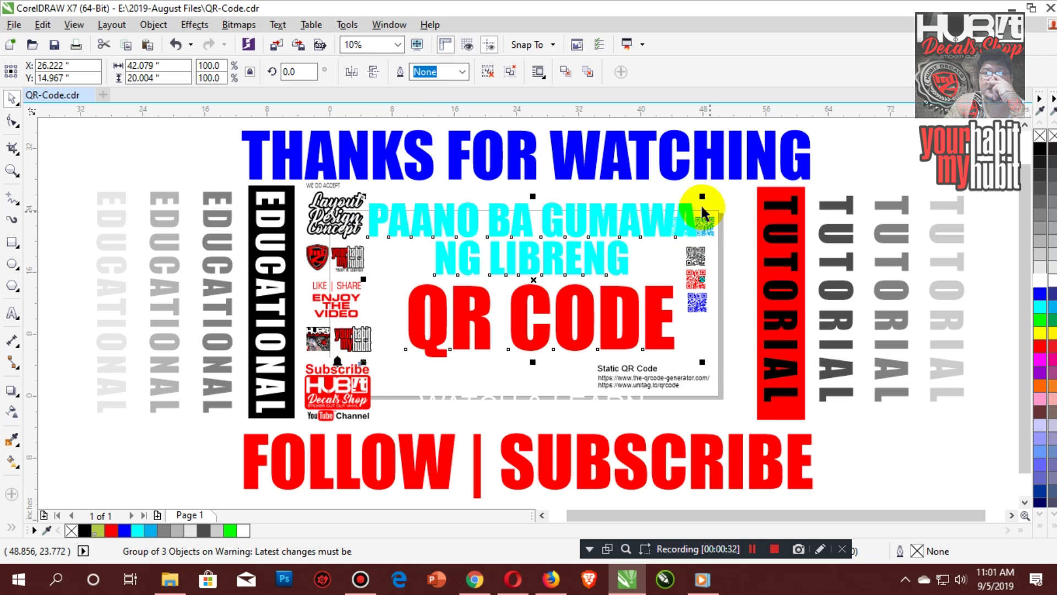
left_click_drag(699, 197, 643, 225)
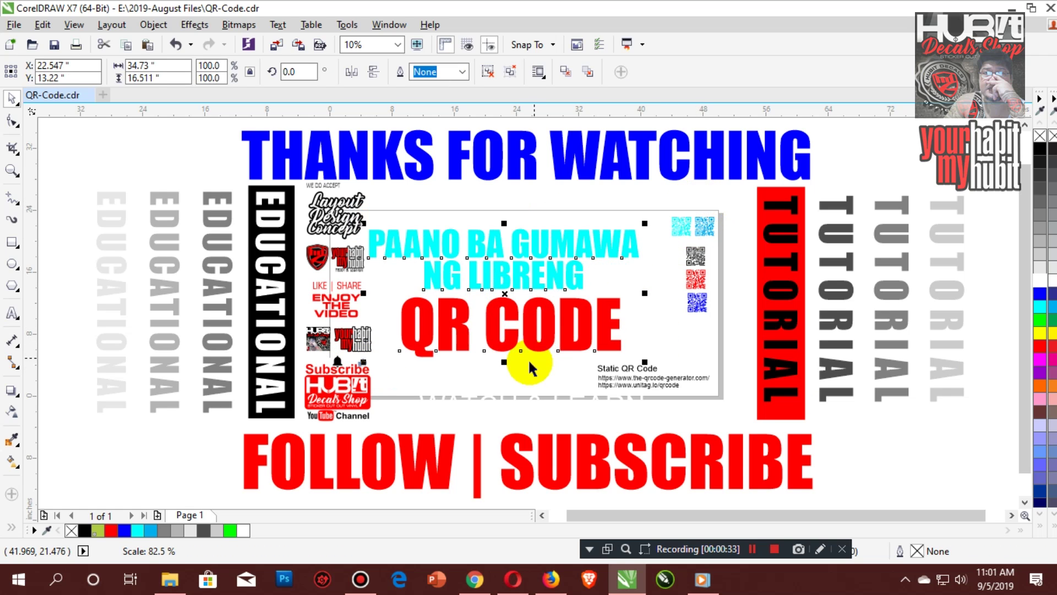
Step: Color the WATCH & LEARN text black, shrink it to about 12.2 inches wide and place it inside the page below the title
left_click(492, 395)
left_click(1041, 263)
left_click_drag(647, 421, 619, 407)
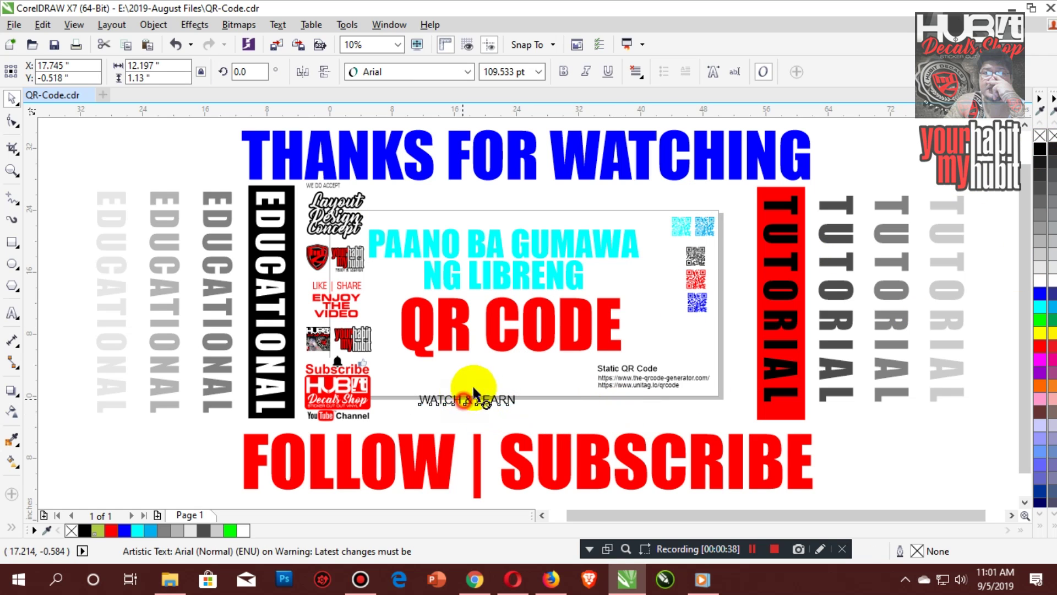
left_click_drag(468, 399, 483, 378)
left_click(573, 411)
Step: Move the title group up and slightly to the right on the page, and enlarge it a little
left_click_drag(278, 183, 766, 423)
left_click_drag(541, 262, 555, 245)
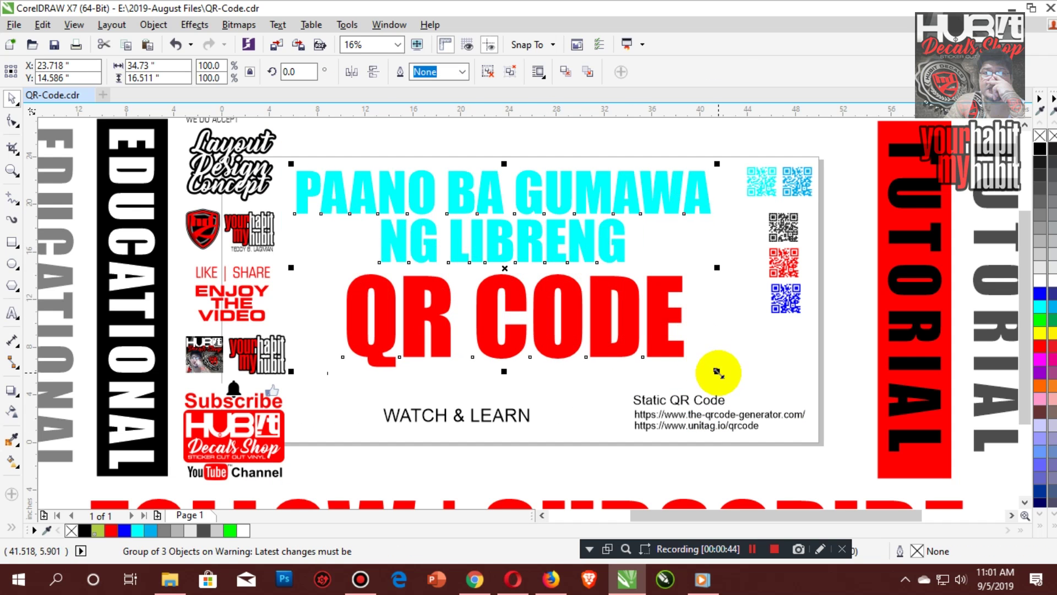
left_click_drag(719, 373, 748, 387)
Step: Ungroup the title and fill the lines PAANO BA GUMAWA and NG LIBRENG with black
left_click(487, 71)
left_click(572, 187)
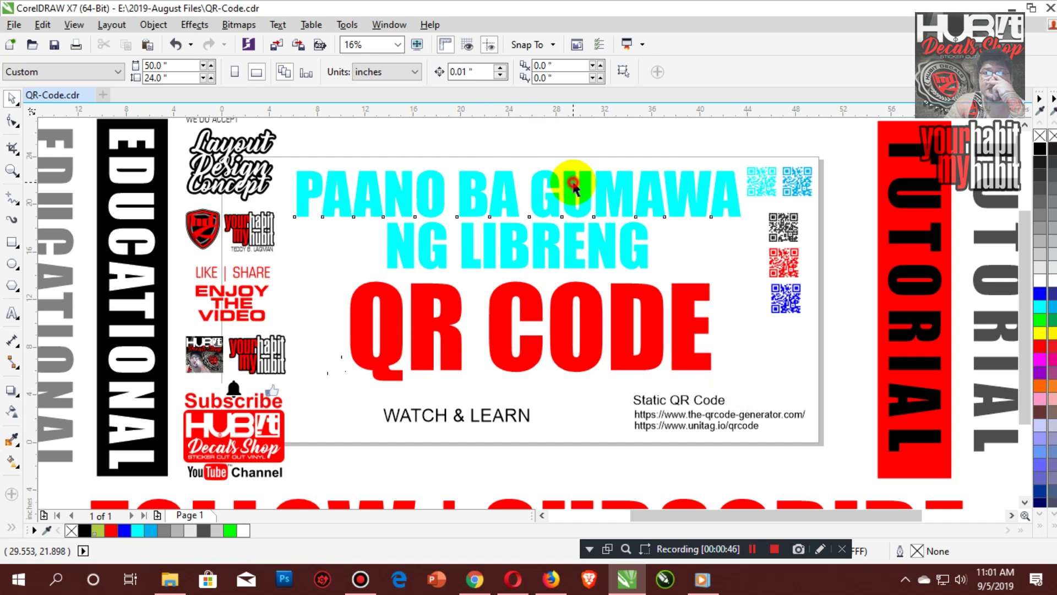
left_click(1040, 149)
left_click(643, 248)
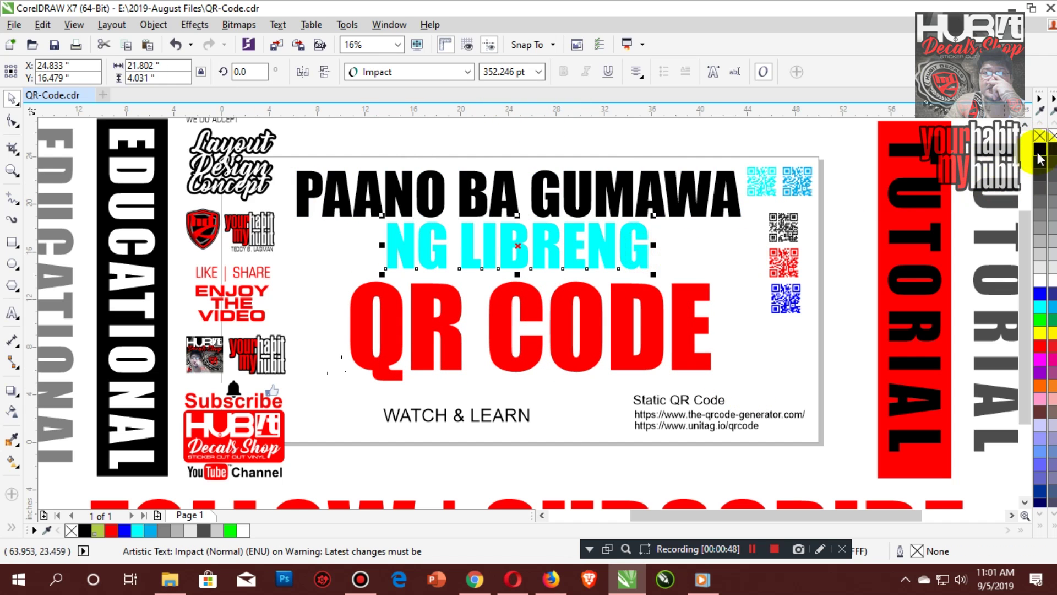
left_click(1041, 151)
left_click(644, 147)
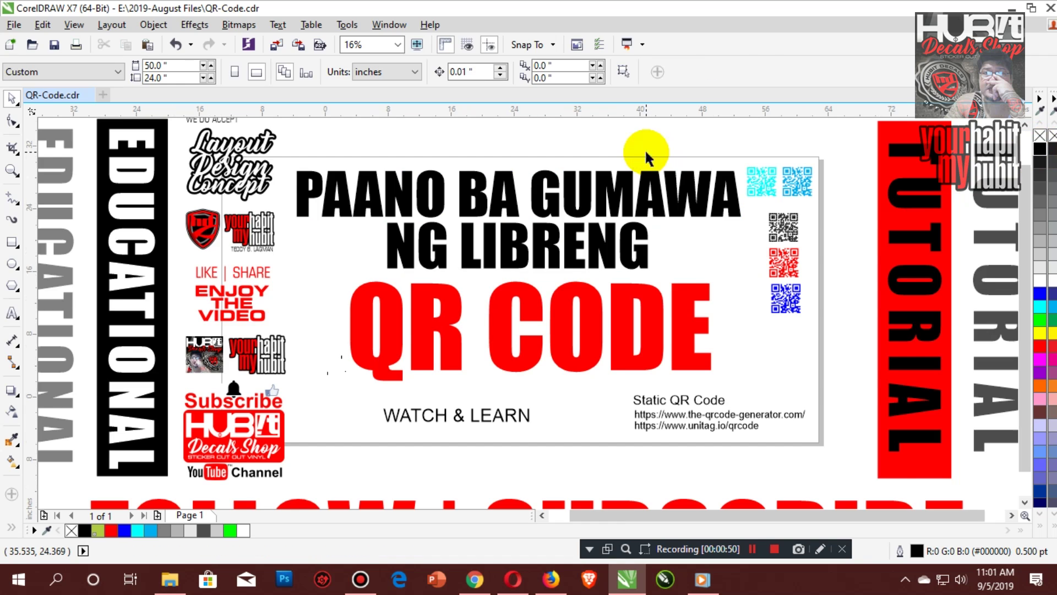
scroll(647, 157, "down", 1)
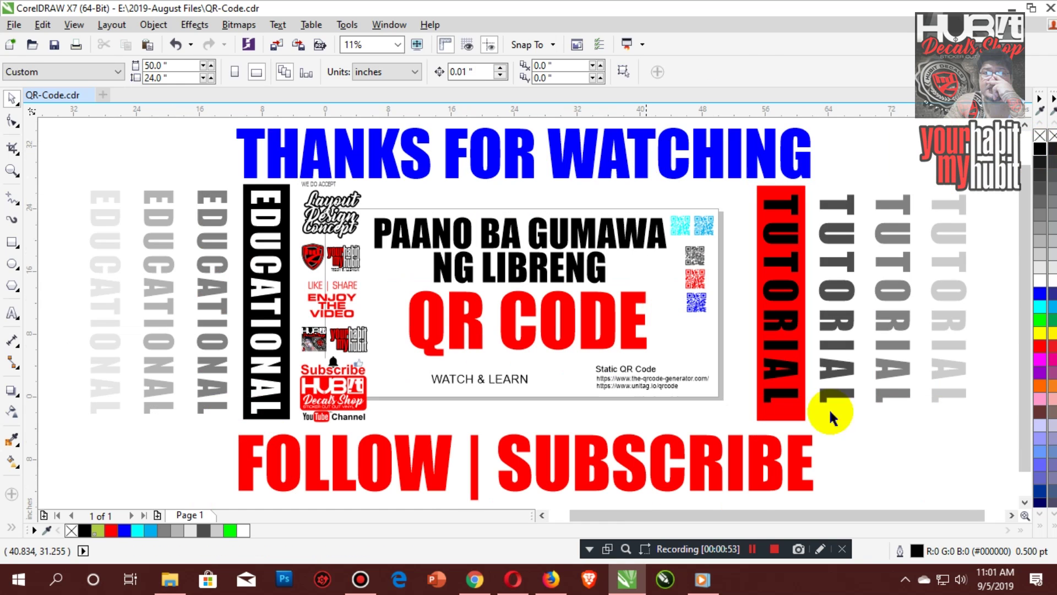
left_click(896, 458)
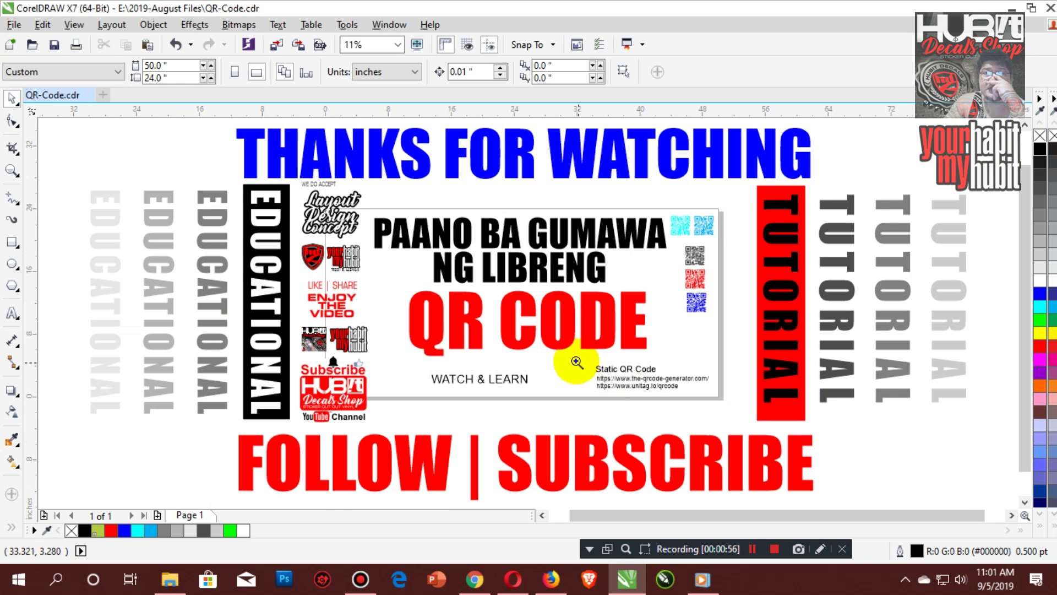
scroll(732, 418, "up", 4)
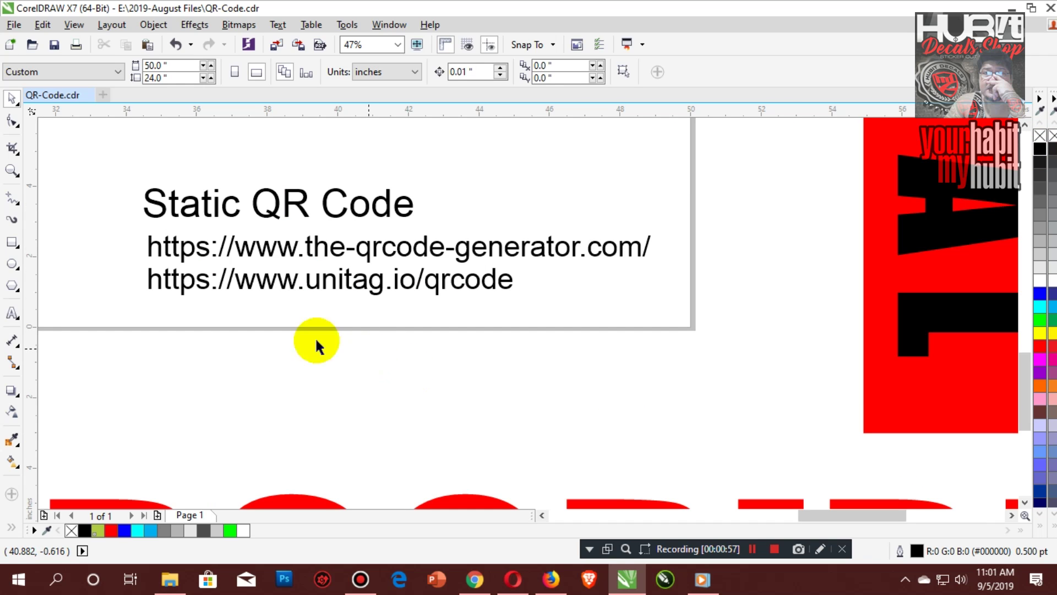
left_click(13, 313)
left_click_drag(152, 281, 514, 290)
key("ctrl+c")
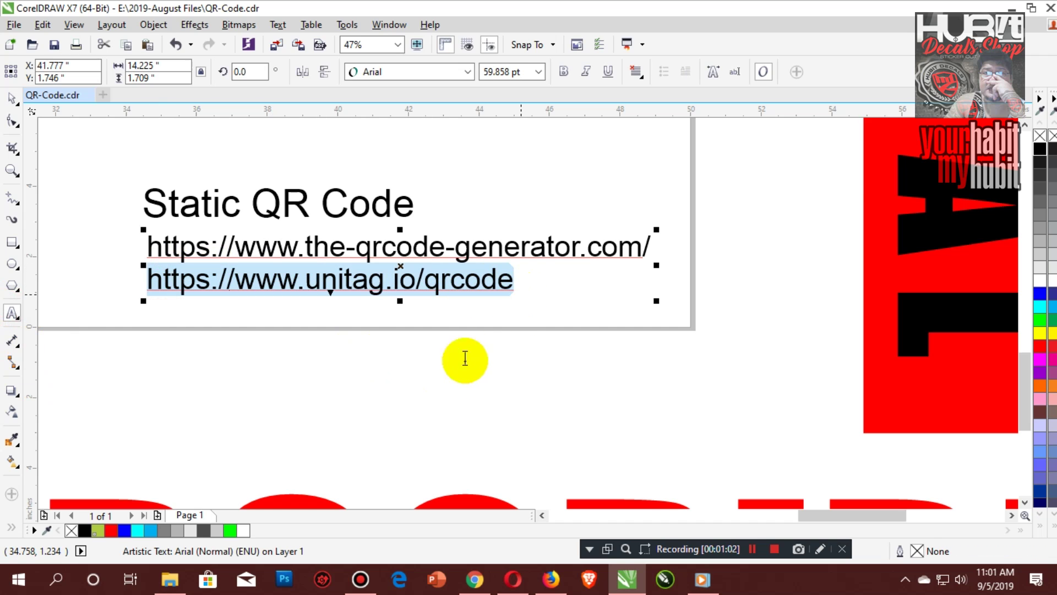
left_click(12, 99)
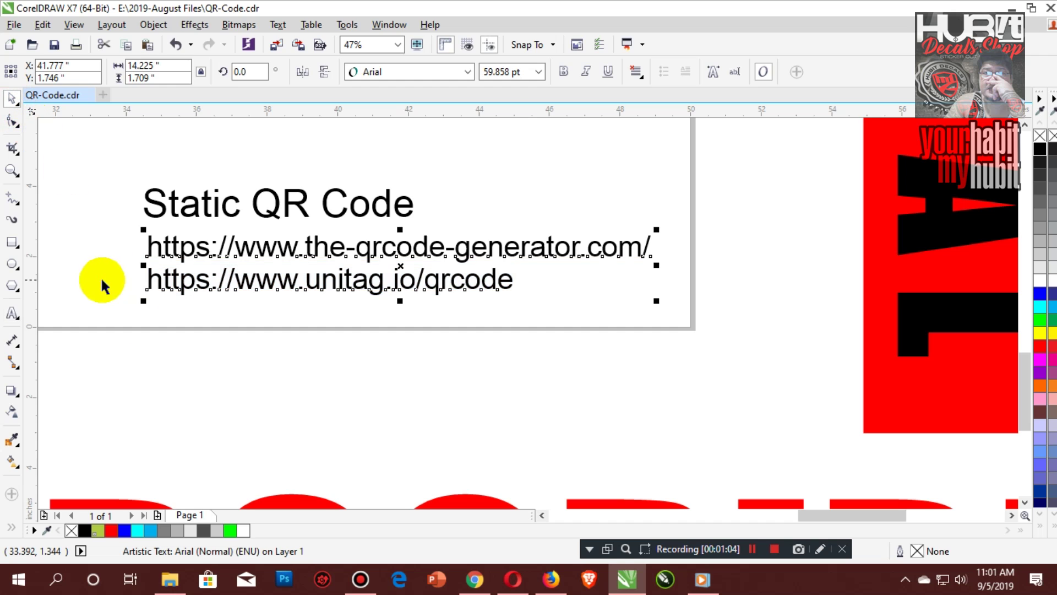
left_click(237, 375)
key("F4")
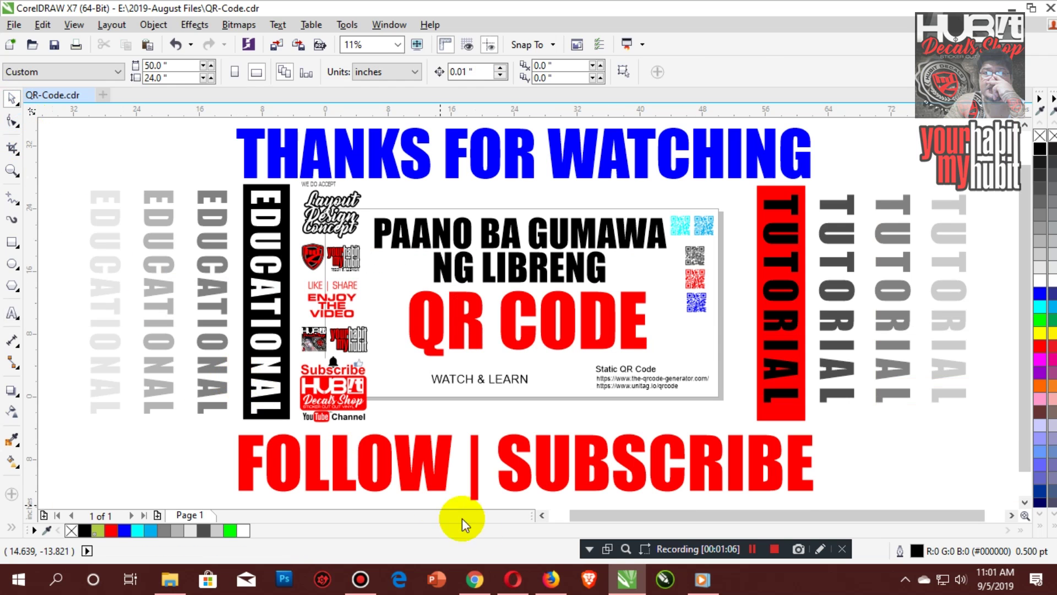
Step: Switch to Chrome, load the copied unitag.io/qrcode address in a new tab and place that tab directly after the QR Code Generator tab
left_click(475, 580)
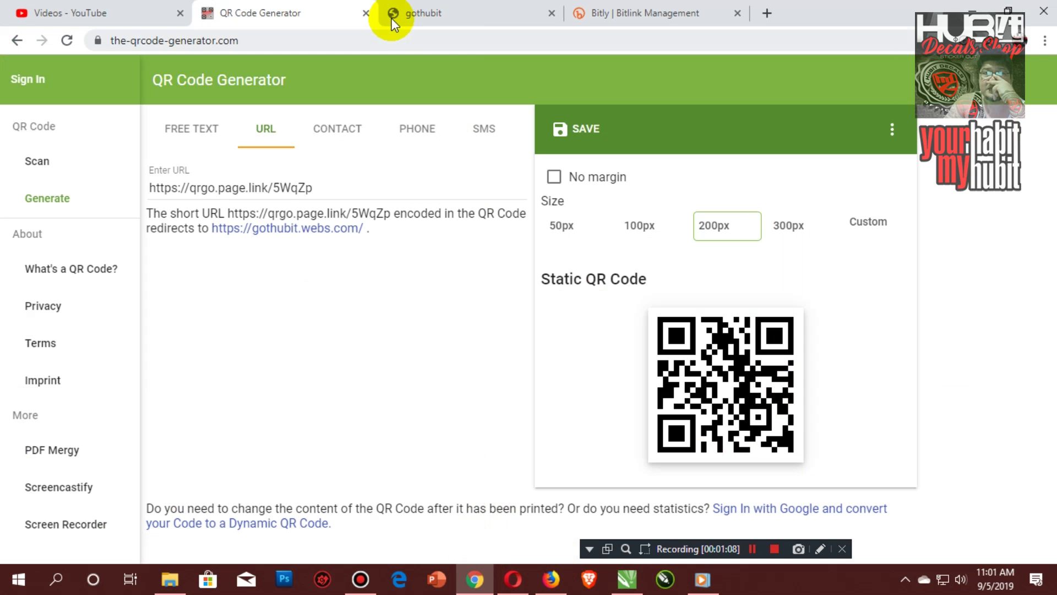
left_click(415, 15)
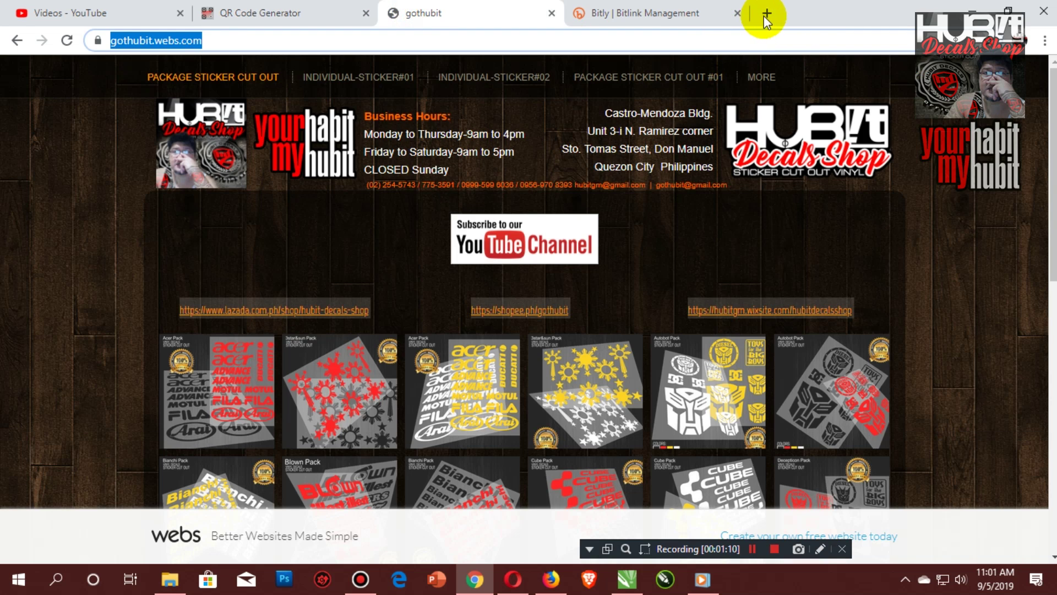
left_click(768, 31)
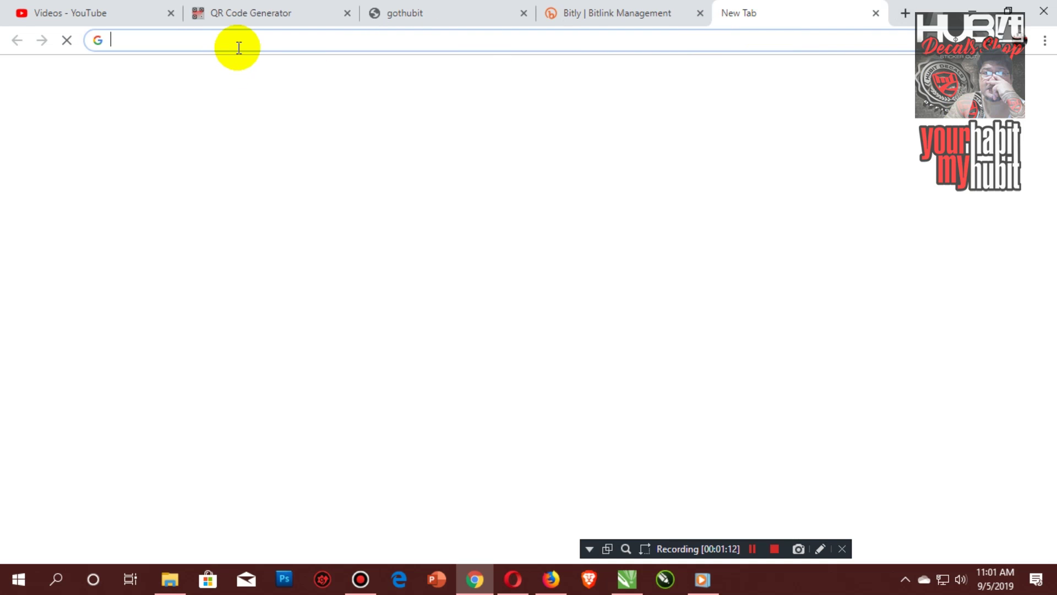
key("ctrl+v")
key("Return")
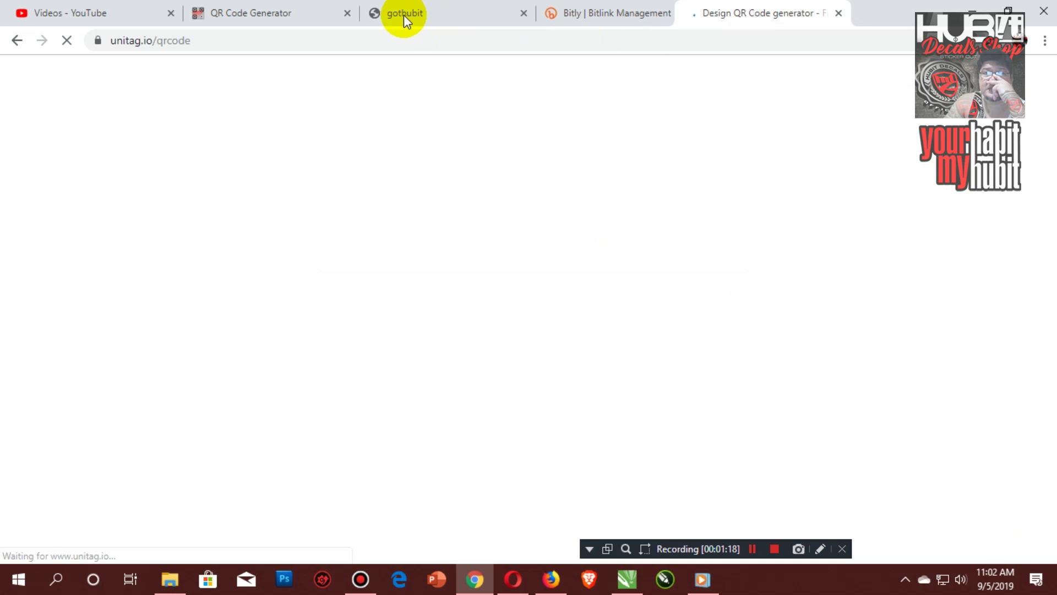
left_click_drag(409, 16, 413, 16)
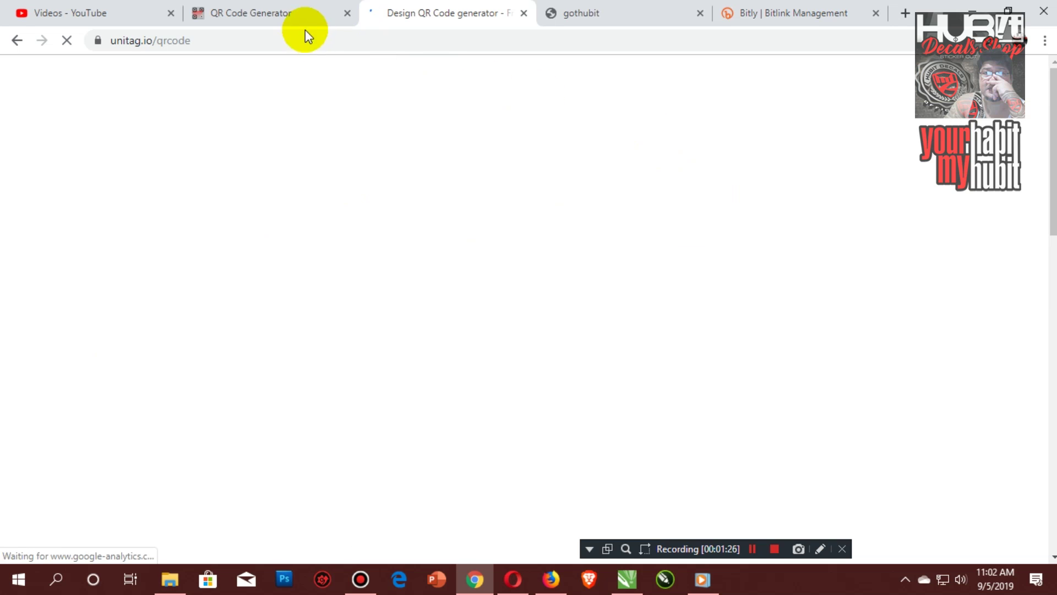
left_click(295, 13)
left_click(428, 13)
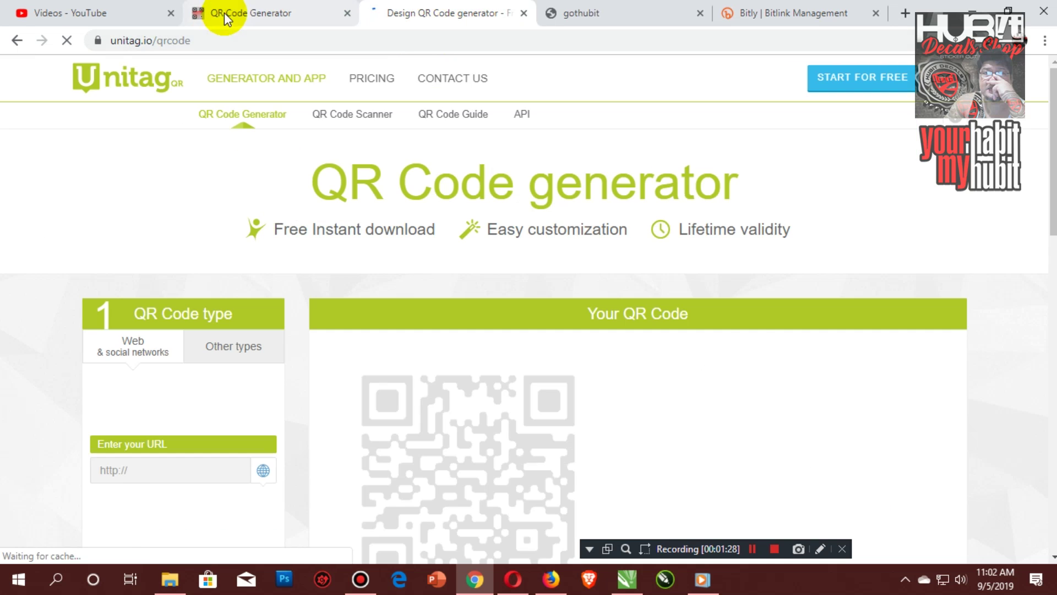
left_click(223, 14)
left_click(627, 580)
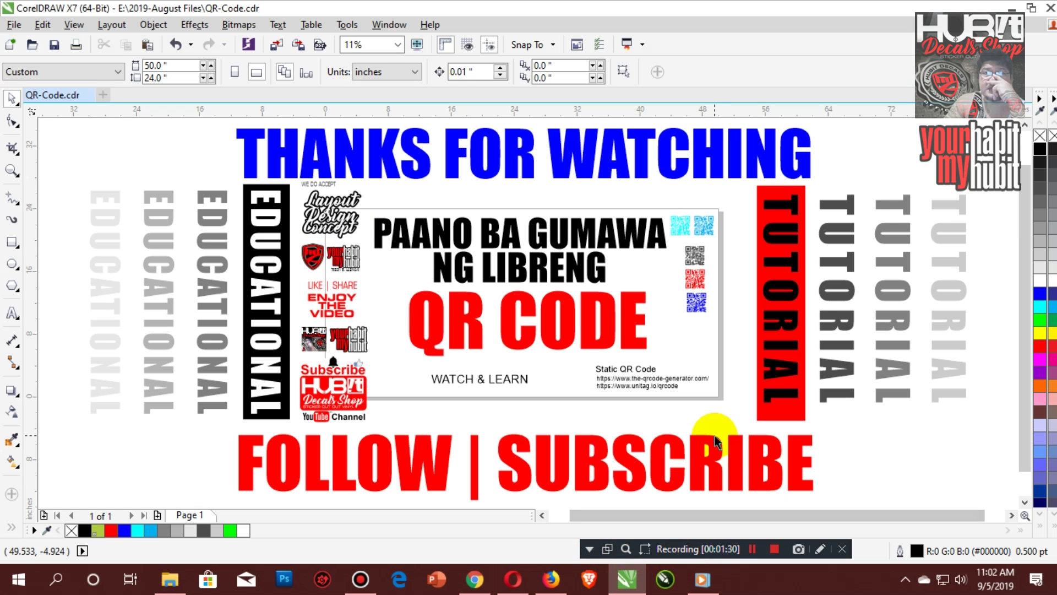
left_click_drag(575, 357, 782, 424)
left_click(11, 313)
left_click(146, 287)
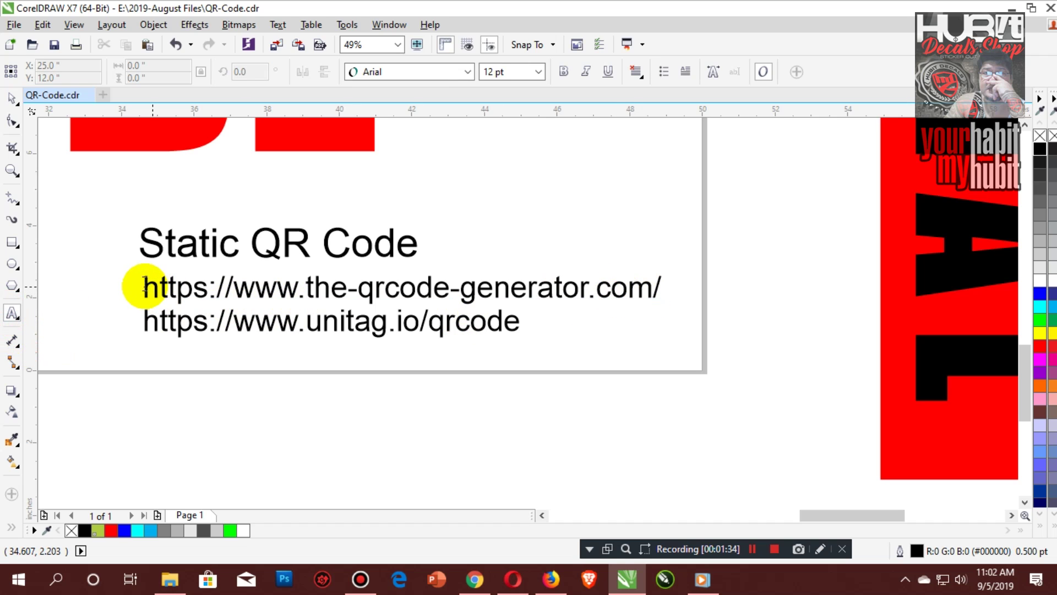
left_click_drag(146, 287, 679, 295)
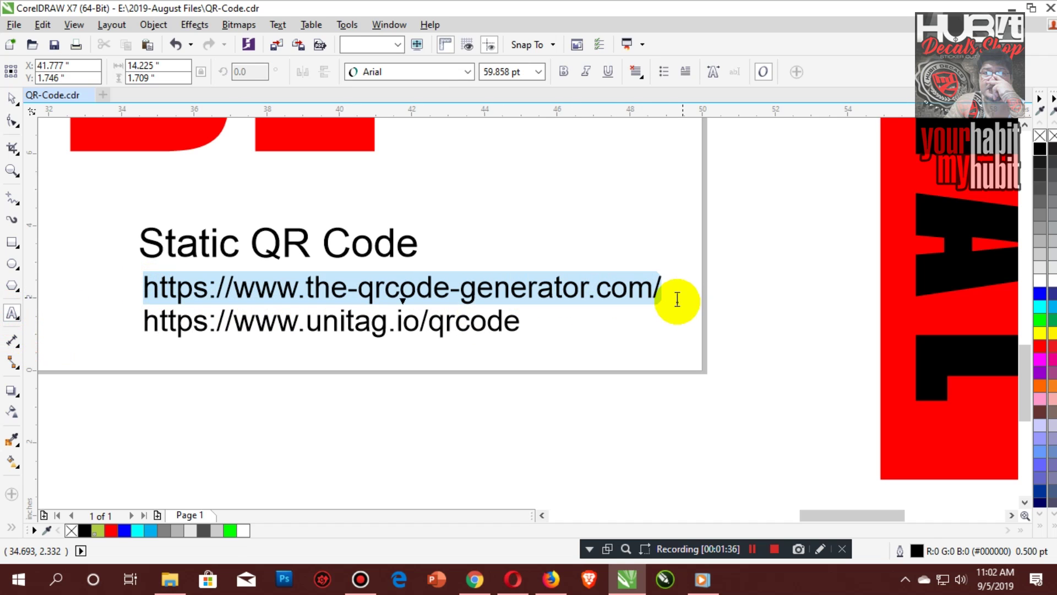
left_click(475, 579)
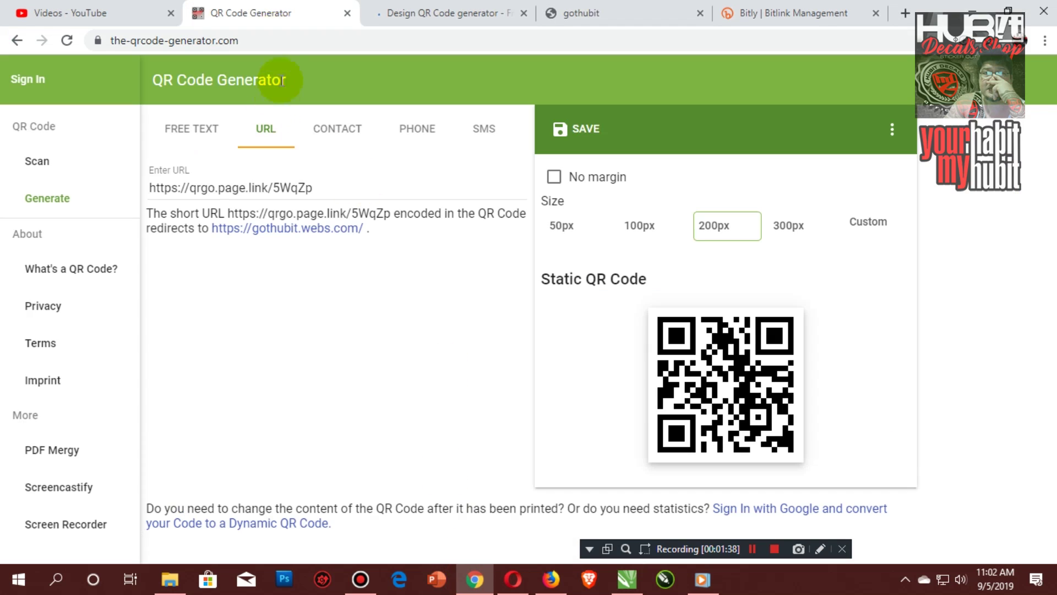
left_click(283, 43)
key("End")
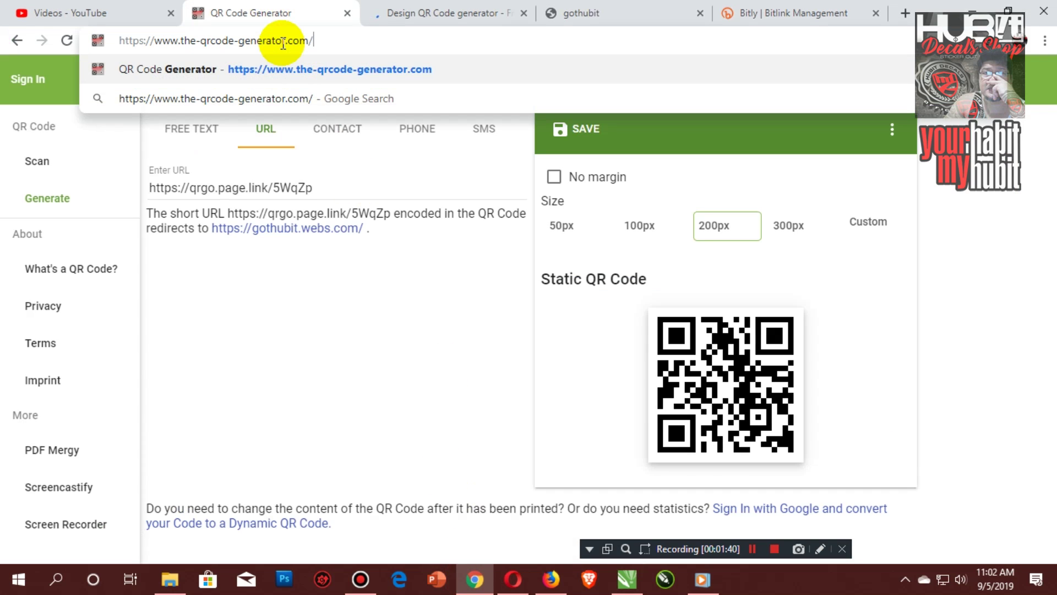
key("Return")
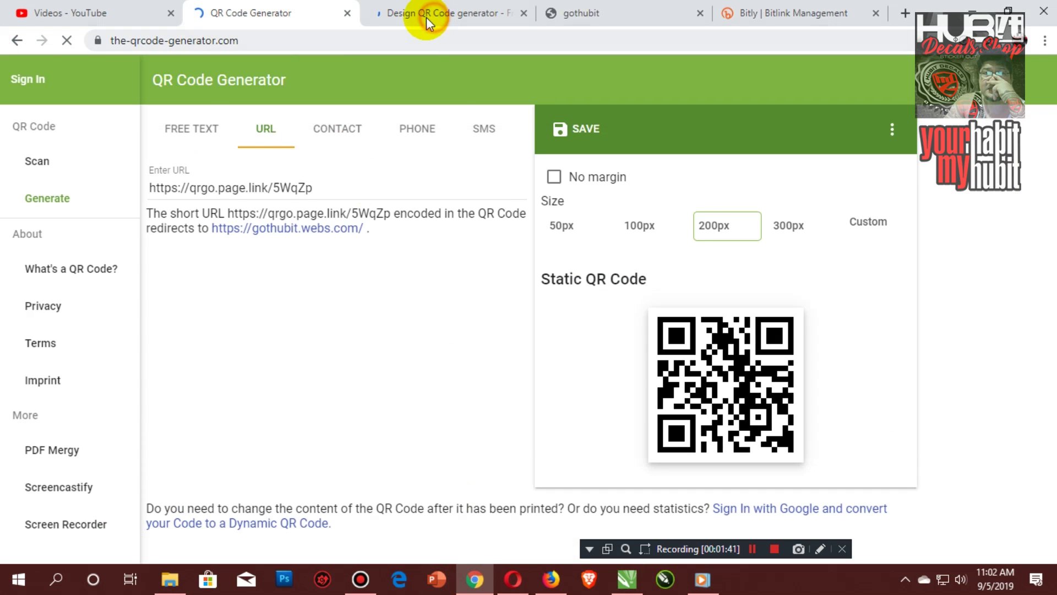
left_click(426, 17)
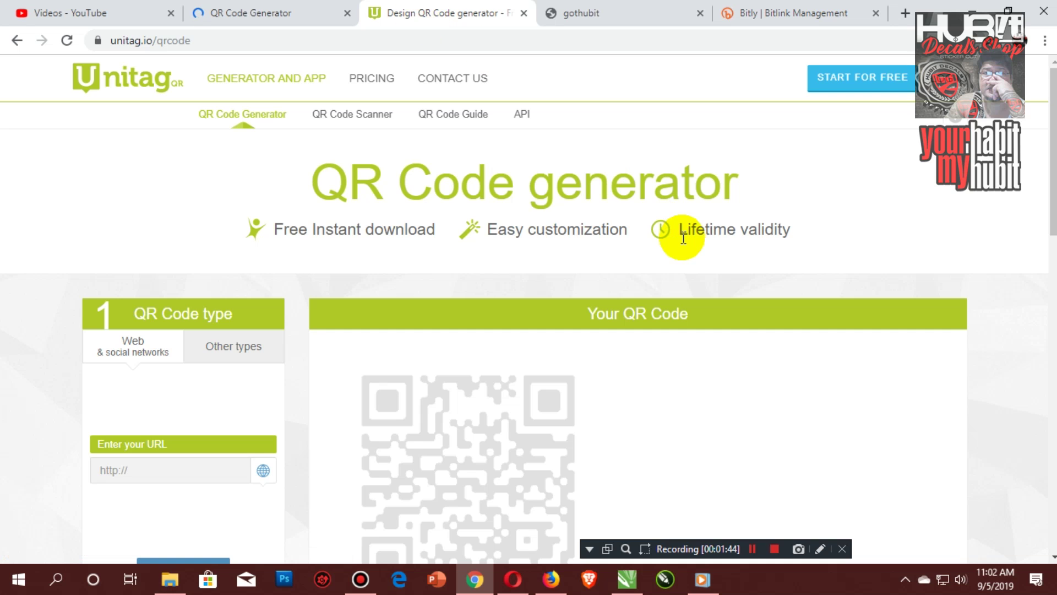
left_click(222, 38)
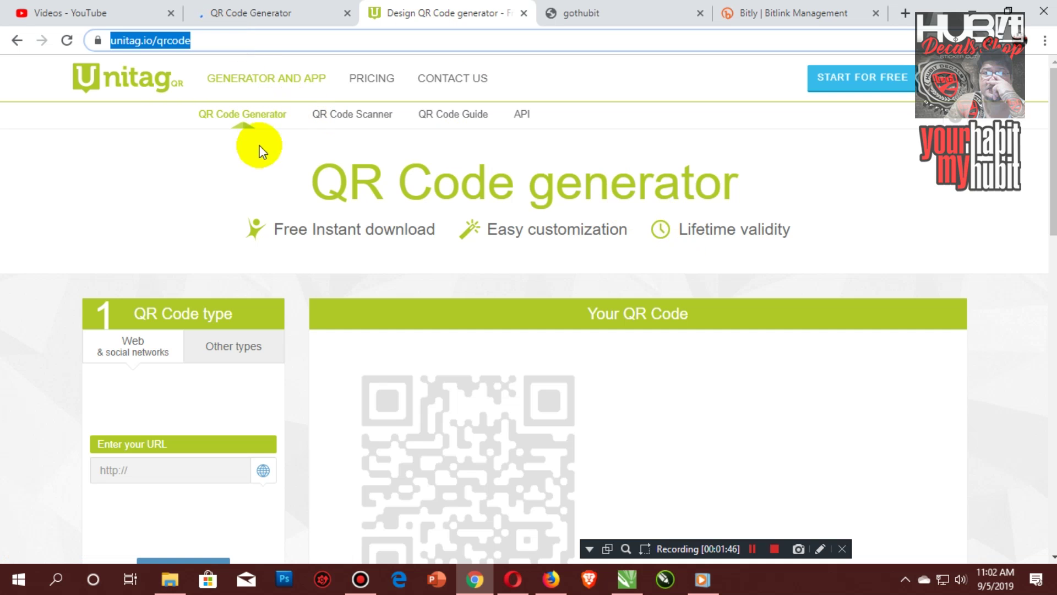
left_click(217, 170)
scroll(420, 214, "down", 1)
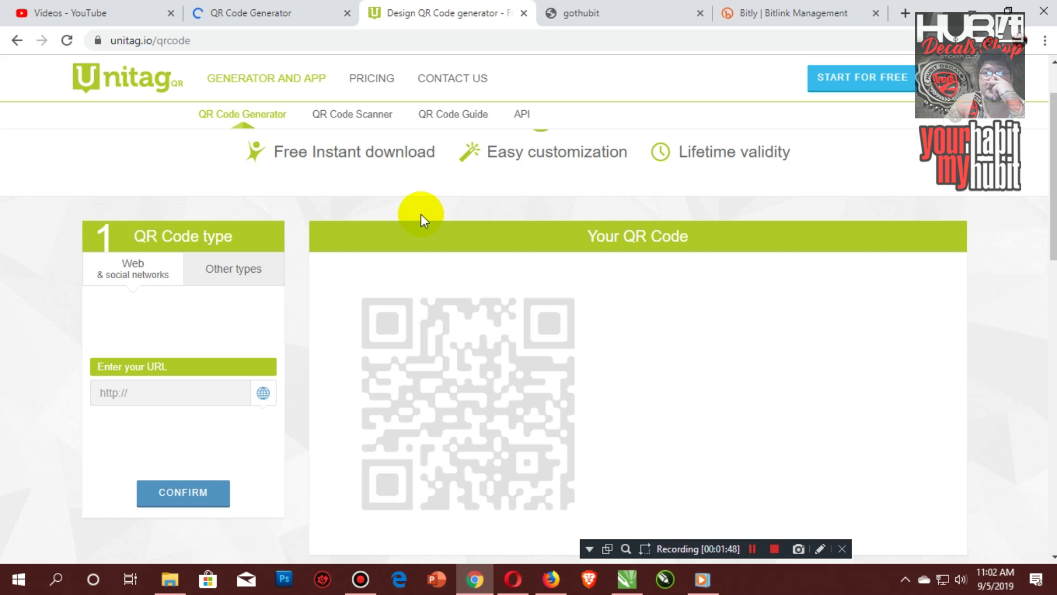
left_click(184, 394)
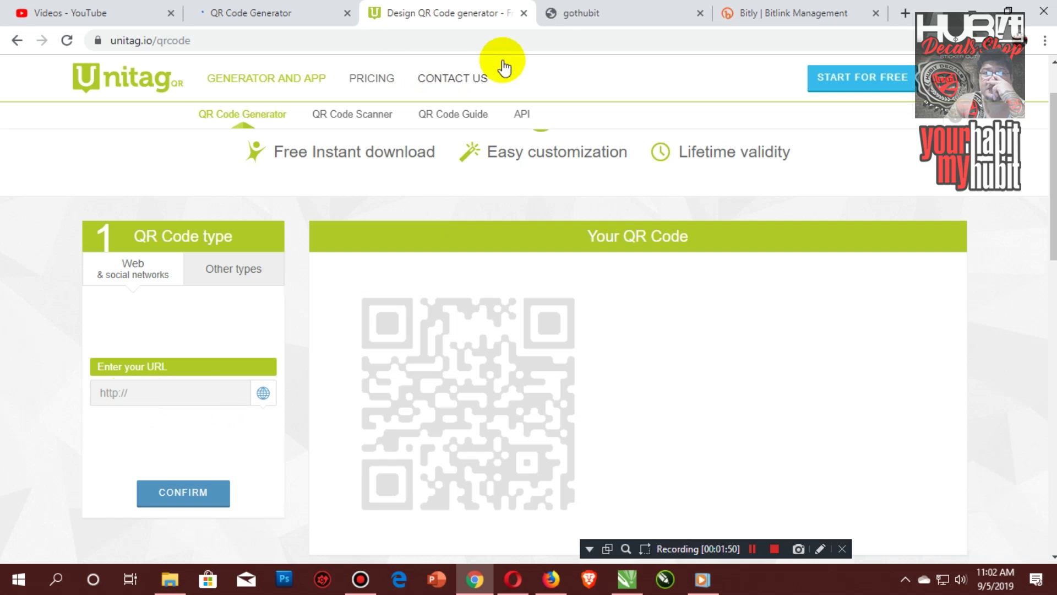
left_click(563, 17)
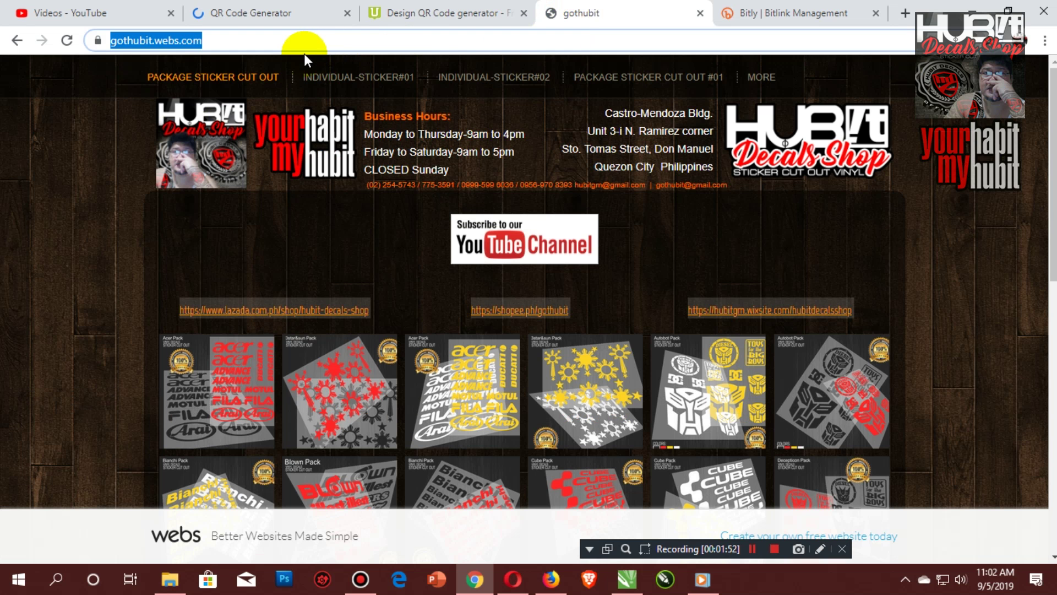
left_click(441, 12)
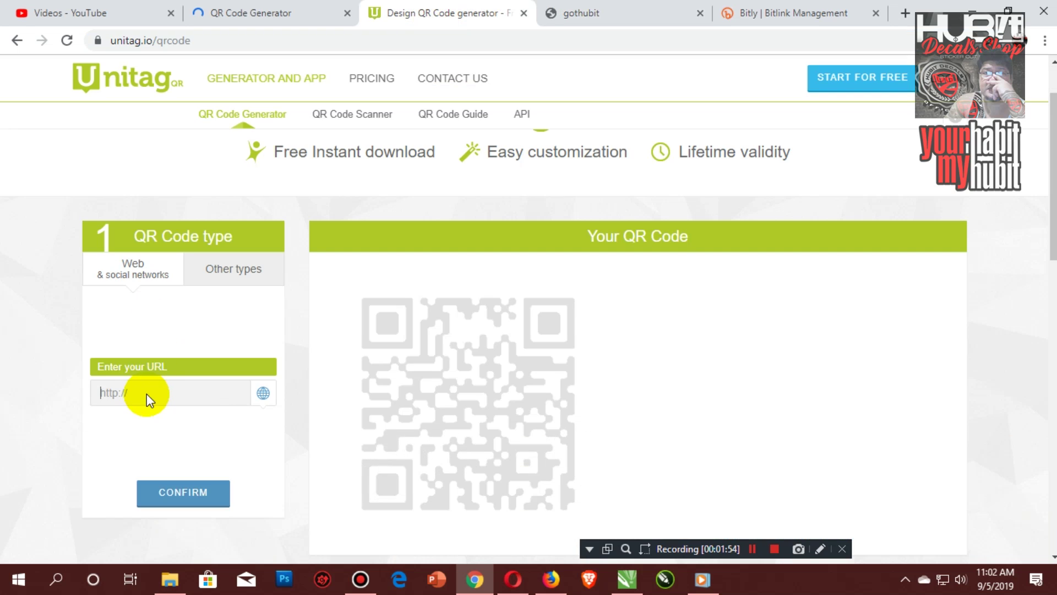
type("https://gothubit.webs.com/")
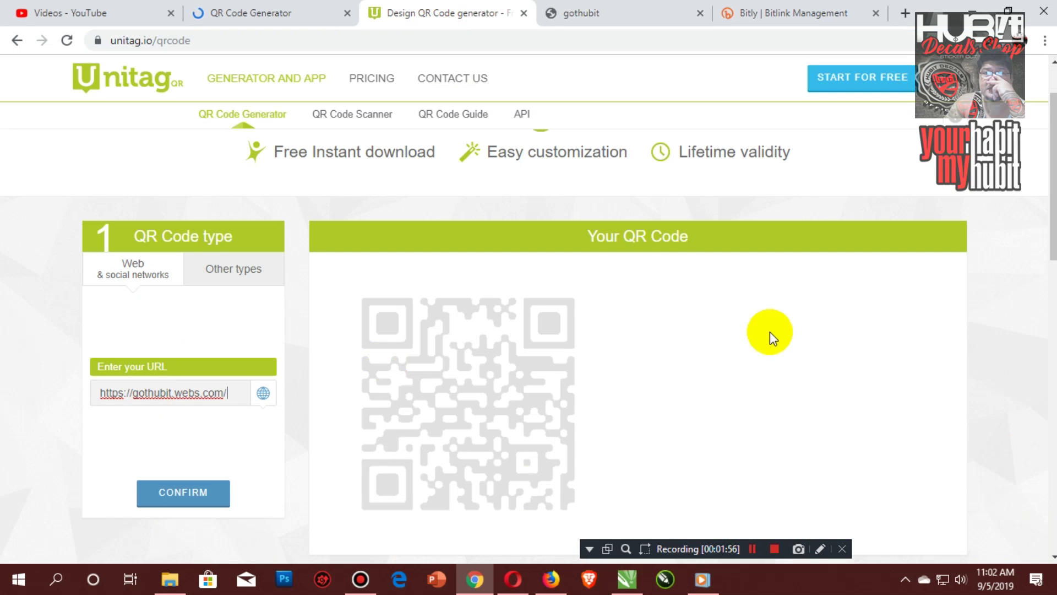
Step: Confirm the entered URL to generate its QR code
scroll(769, 331, "down", 1)
left_click(196, 422)
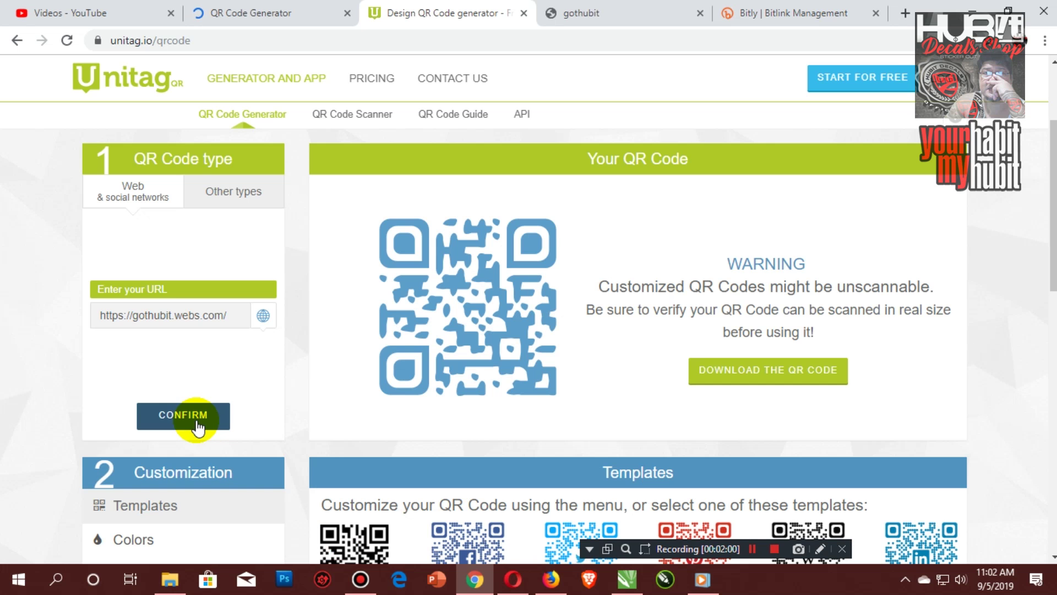
scroll(548, 190, "down", 1)
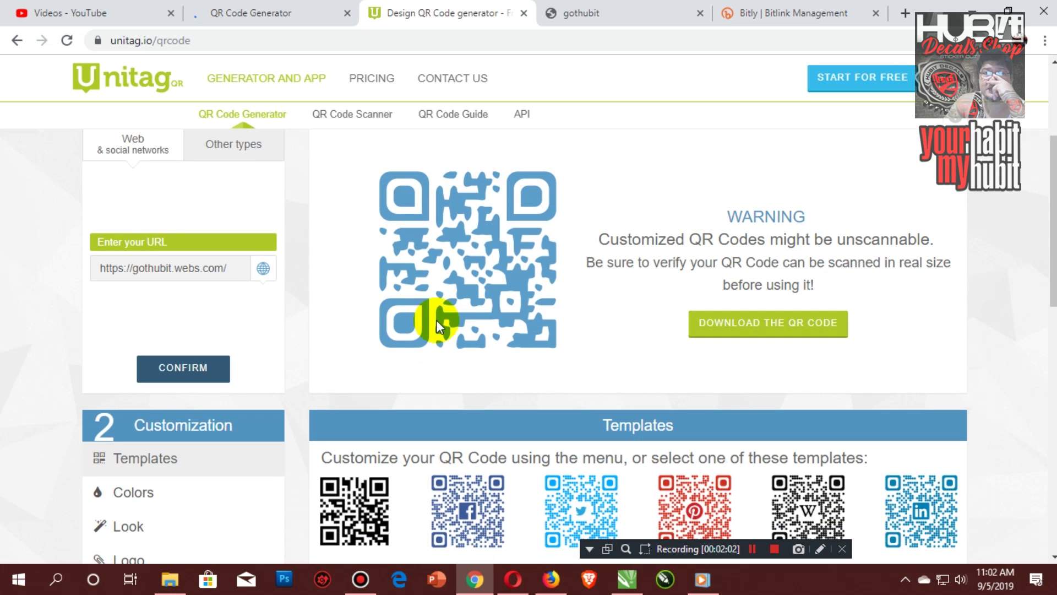
Step: Try the blue Facebook template on the QR code
left_click_drag(1053, 195, 1052, 236)
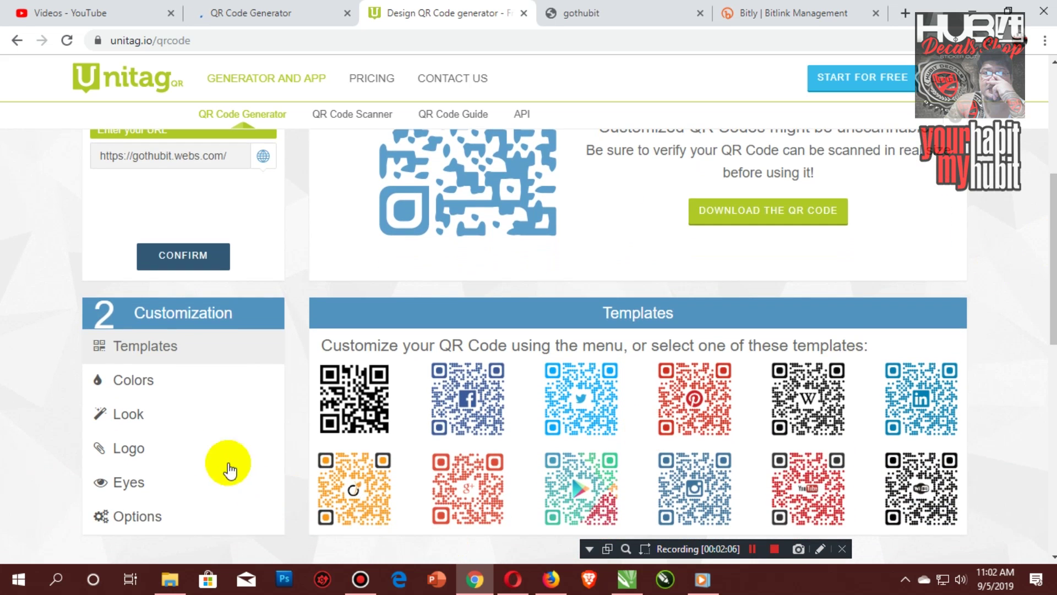
left_click(472, 409)
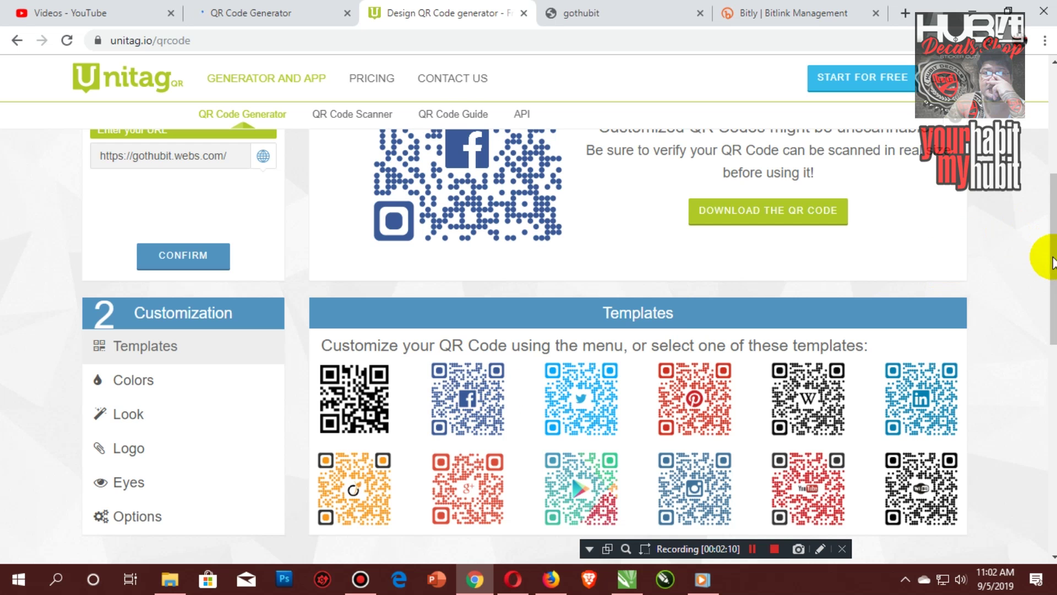
scroll(1052, 259, "up", 2)
scroll(1052, 223, "down", 2)
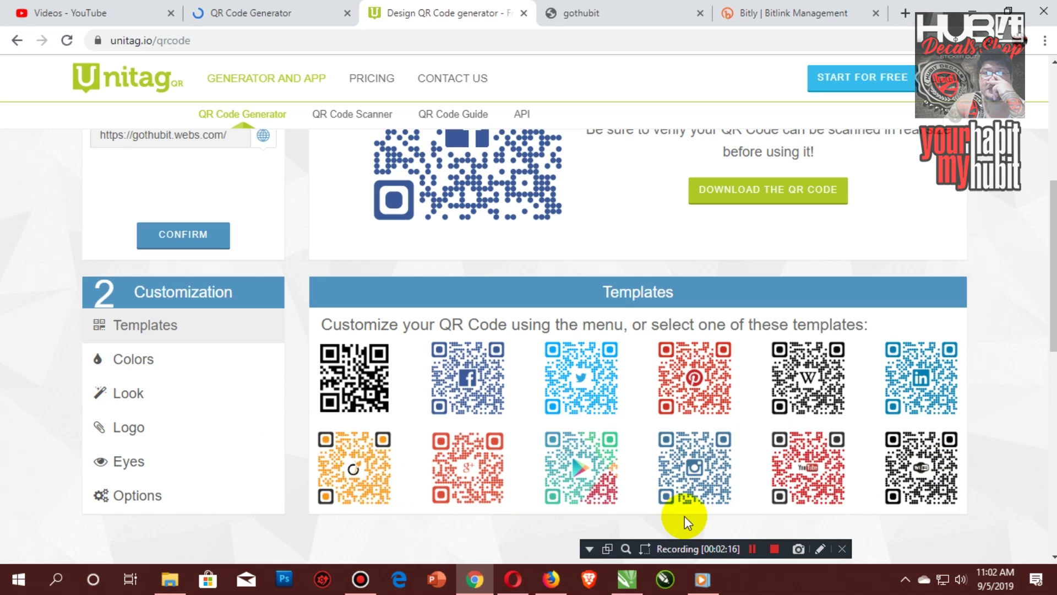
Step: Apply the plain black square template without a logo to the QR code
left_click(341, 376)
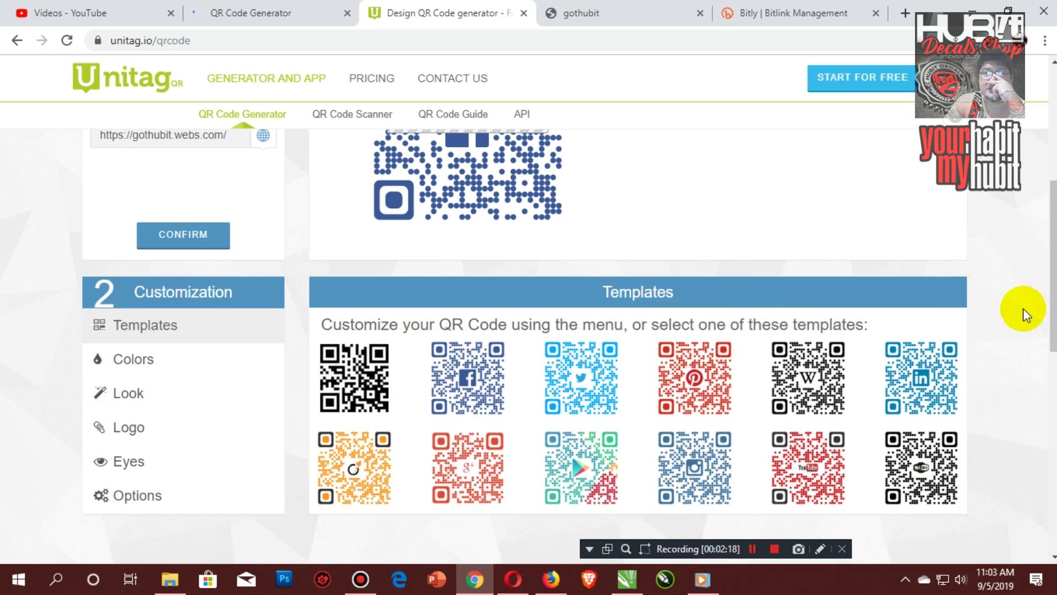
scroll(1030, 292, "up", 3)
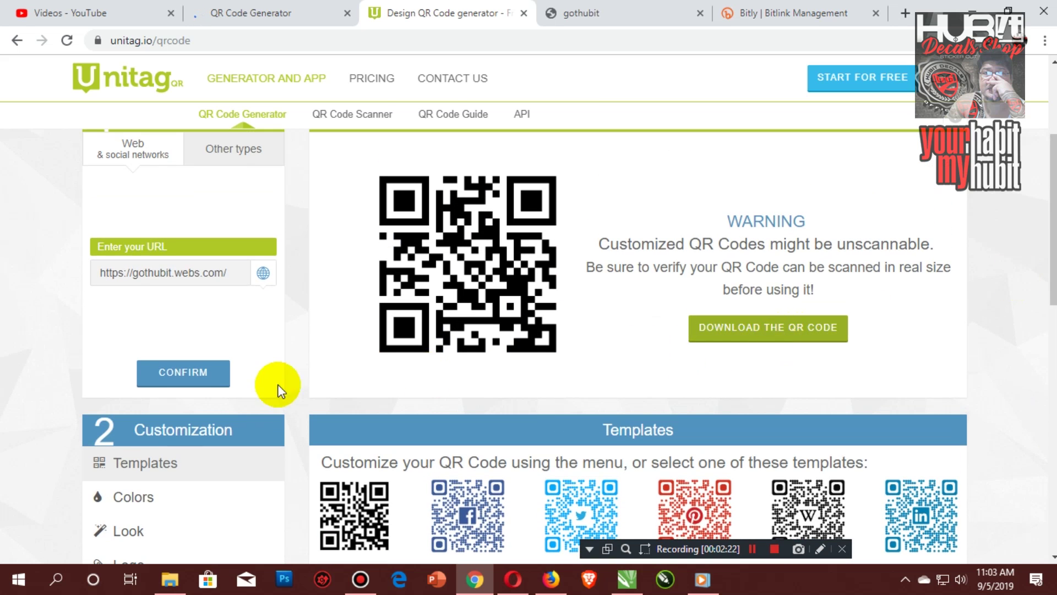
Step: Look at the Colors customization and try the Dots module pattern from the Look options on the QR code
scroll(242, 366, "down", 3)
left_click(142, 344)
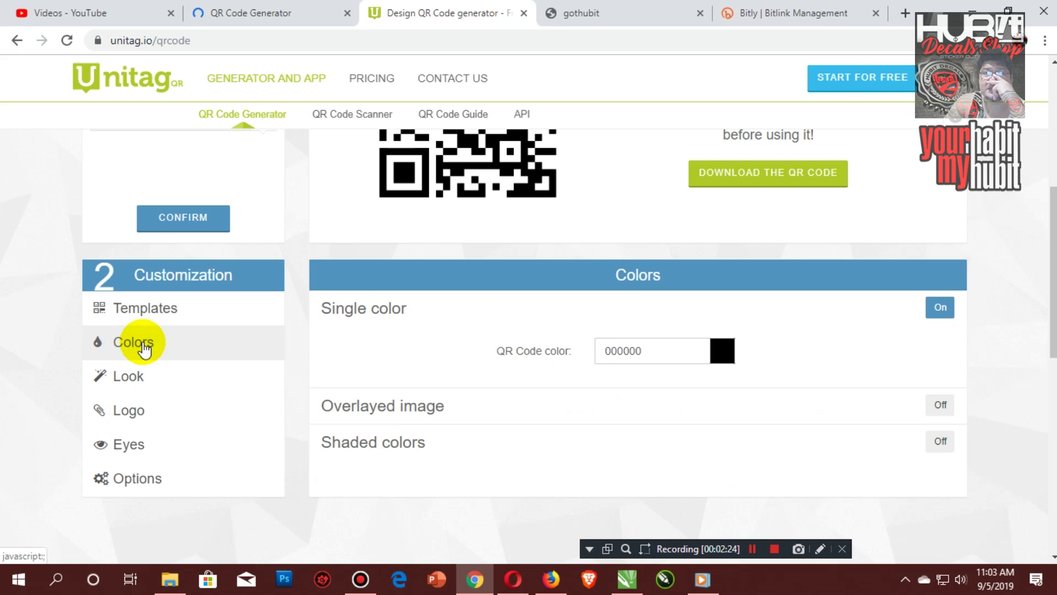
left_click(129, 380)
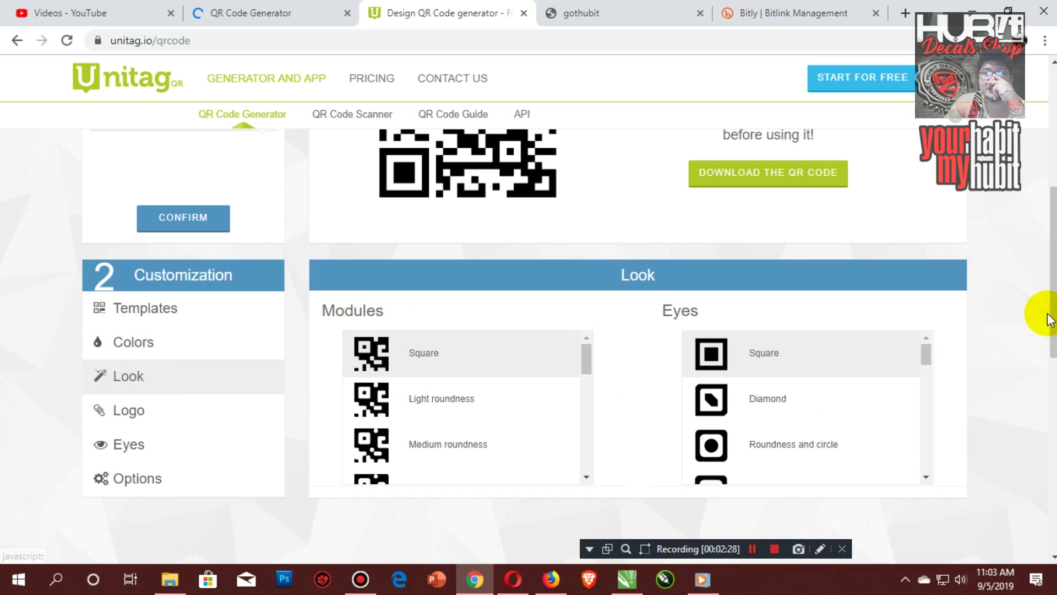
left_click_drag(1051, 313, 1052, 291)
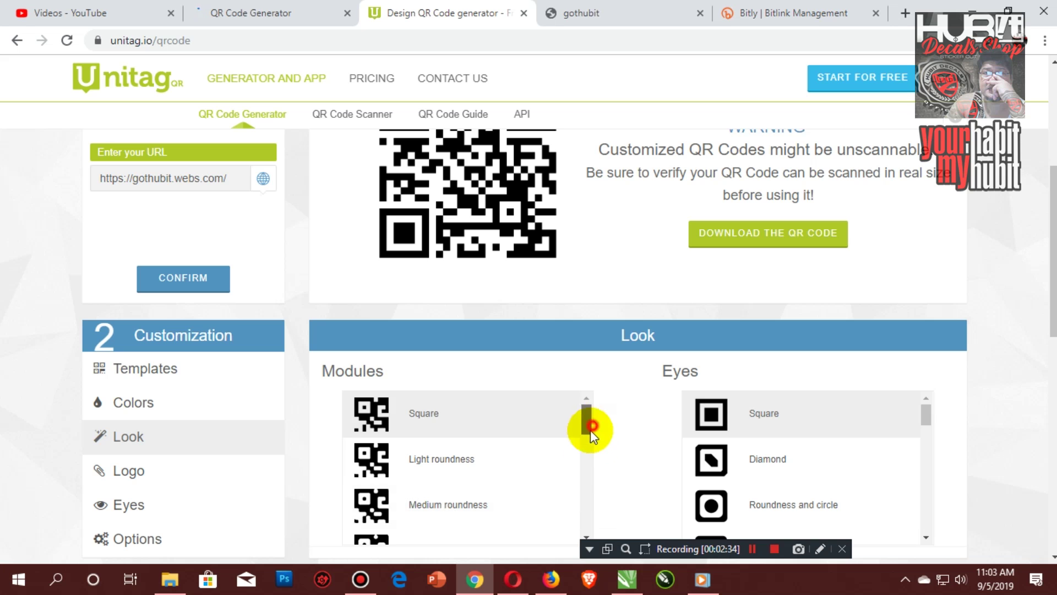
left_click_drag(587, 425, 587, 480)
left_click(414, 449)
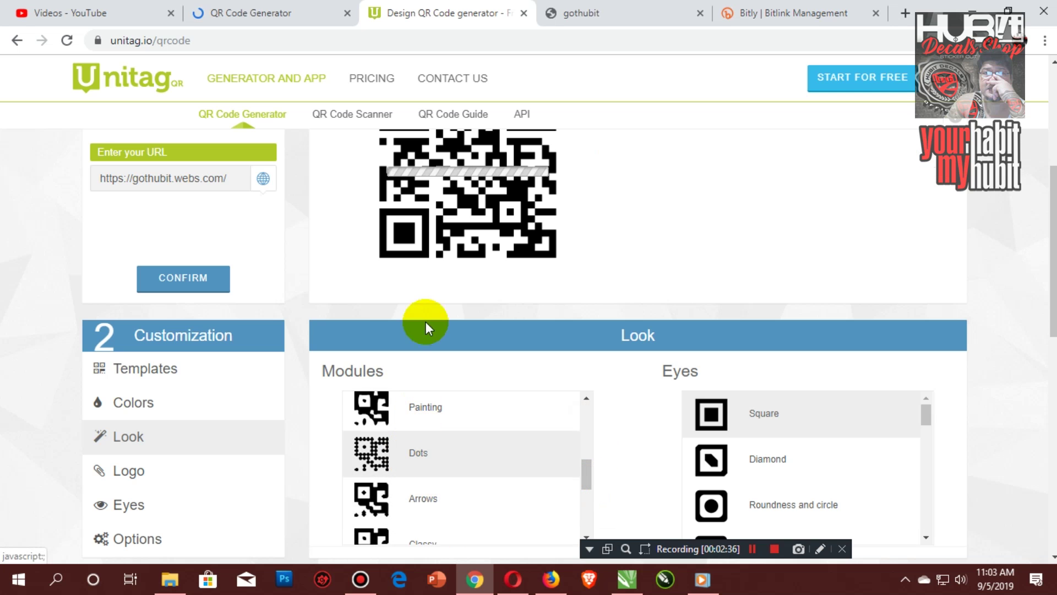
scroll(1041, 265, "up", 1)
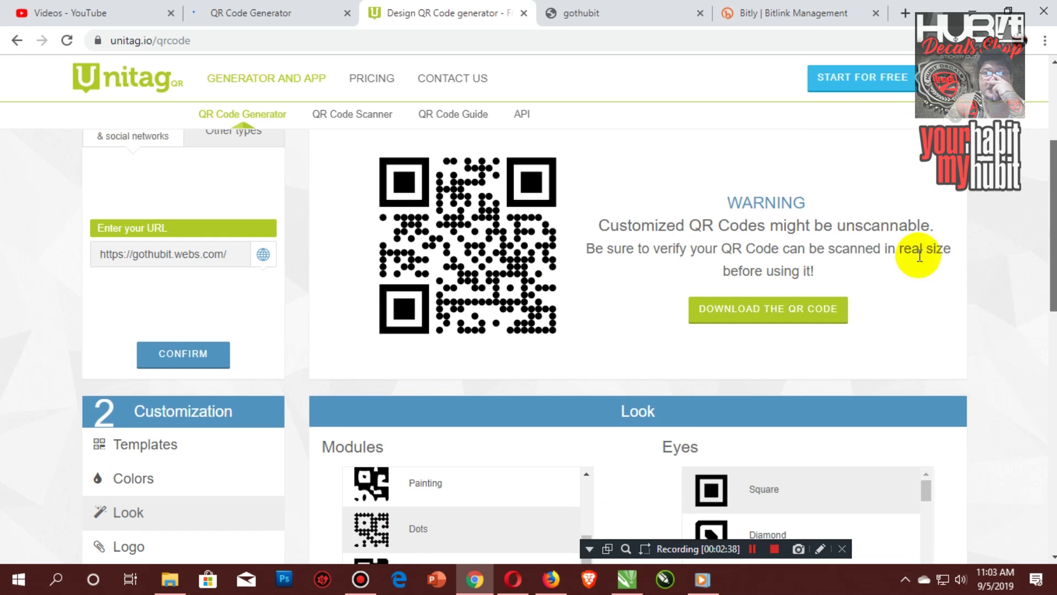
scroll(1038, 177, "down", 4)
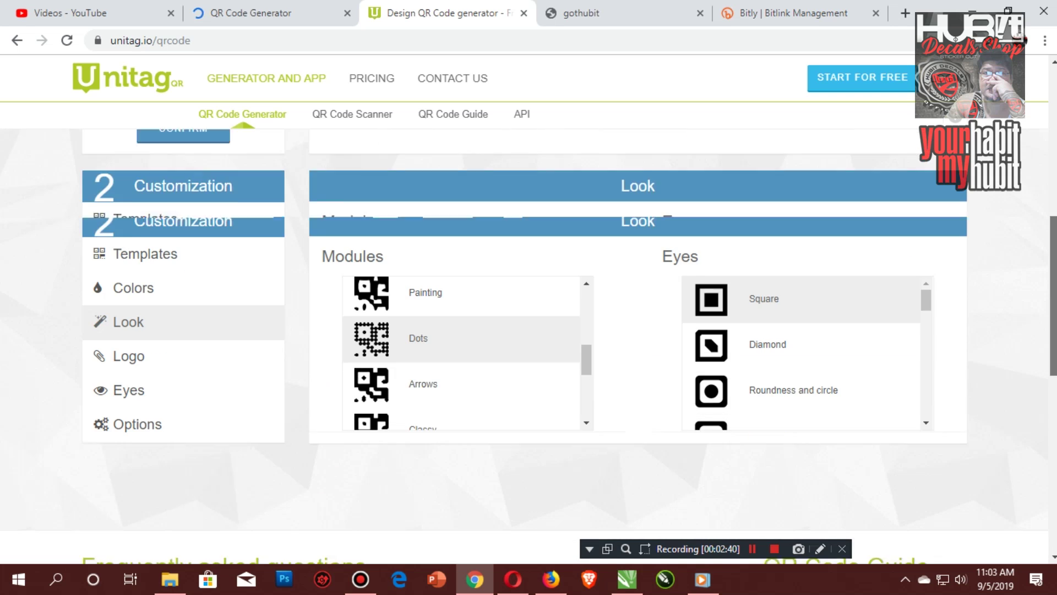
Step: Look through the Logo overlay and Eyes color customization options for the QR code
left_click(134, 267)
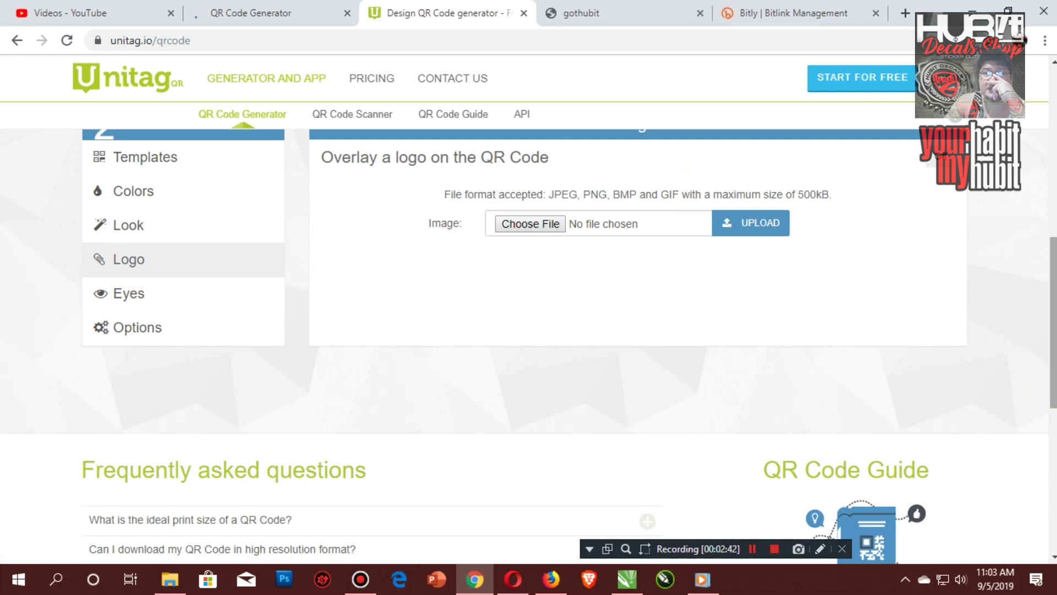
scroll(1046, 229, "up", 1)
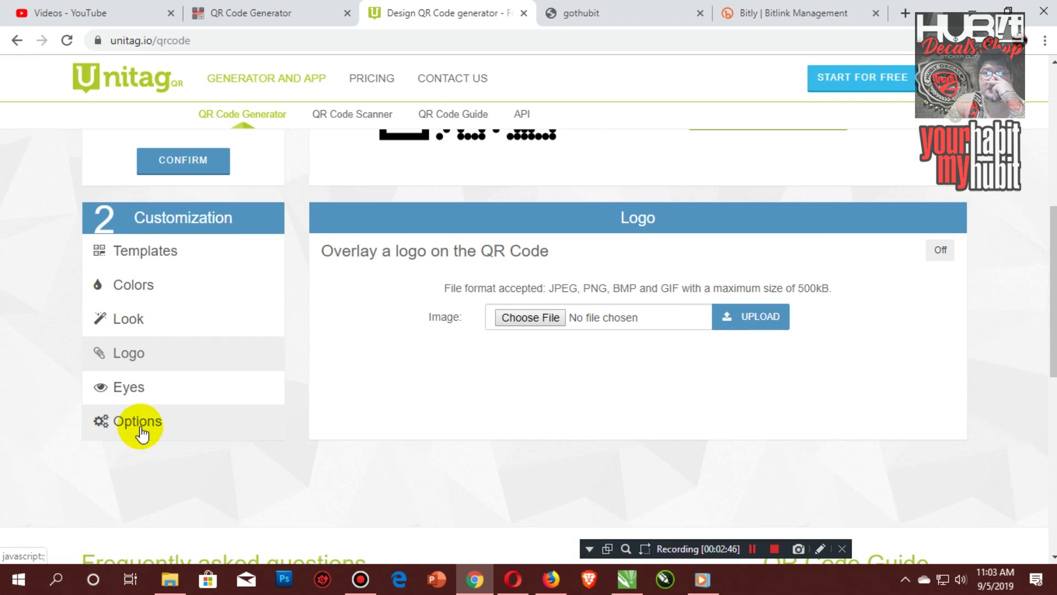
left_click(132, 387)
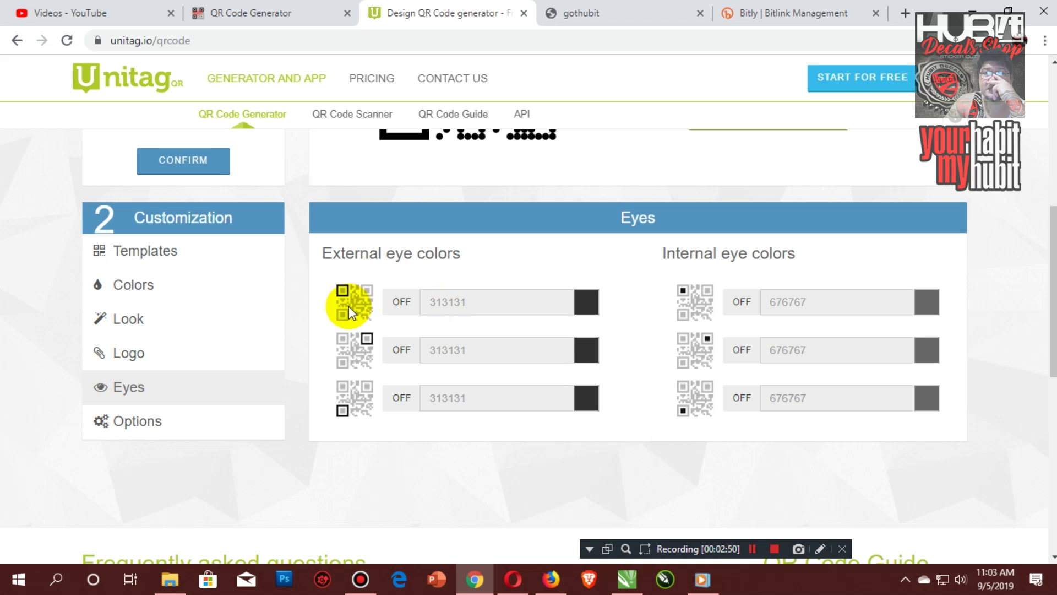
Step: Return to the template choices and reapply the plain black square template to the QR code
mouse_move(1048, 309)
left_mouse_down()
mouse_move(1048, 225)
mouse_move(1048, 299)
left_mouse_up()
left_click(170, 284)
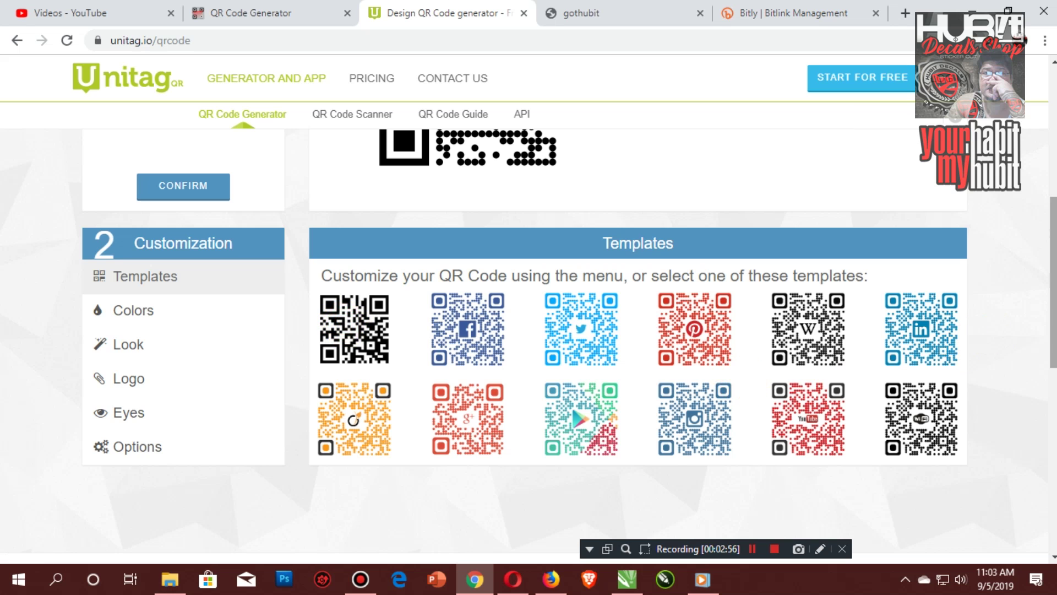
scroll(1014, 315, "up", 3)
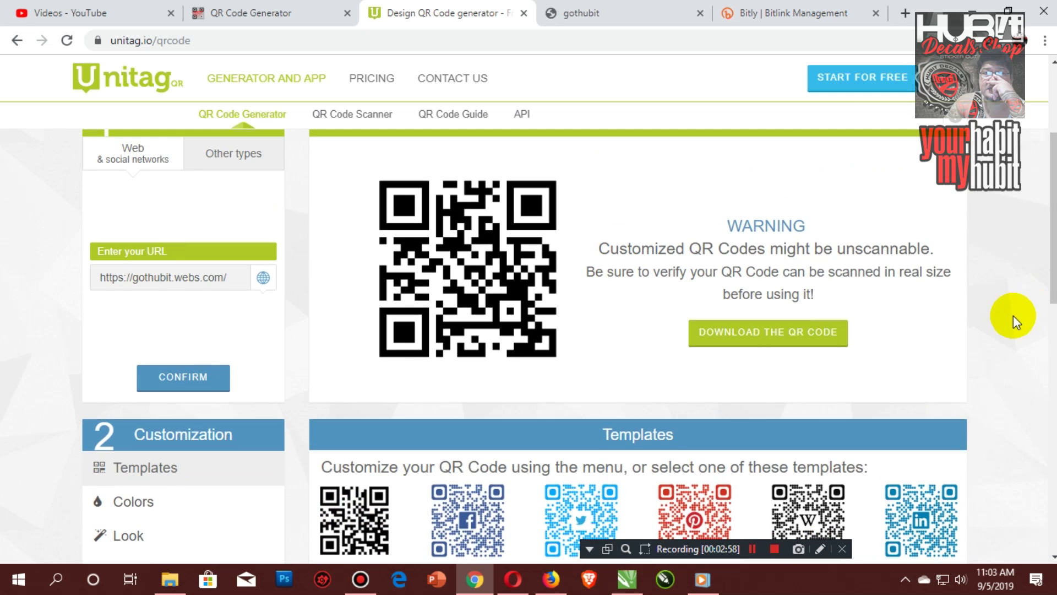
left_click(804, 341)
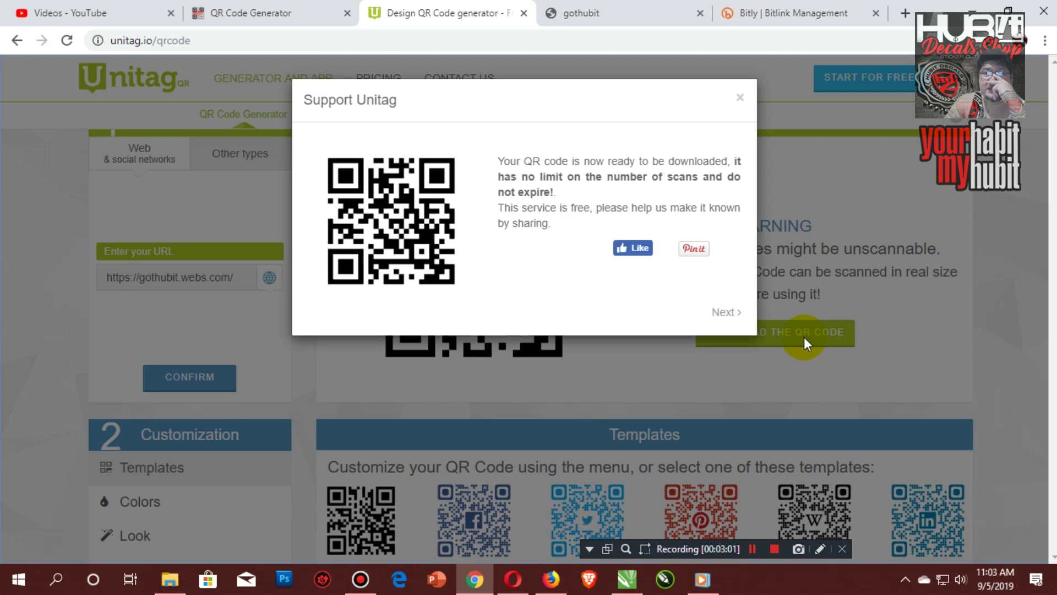
left_click(740, 98)
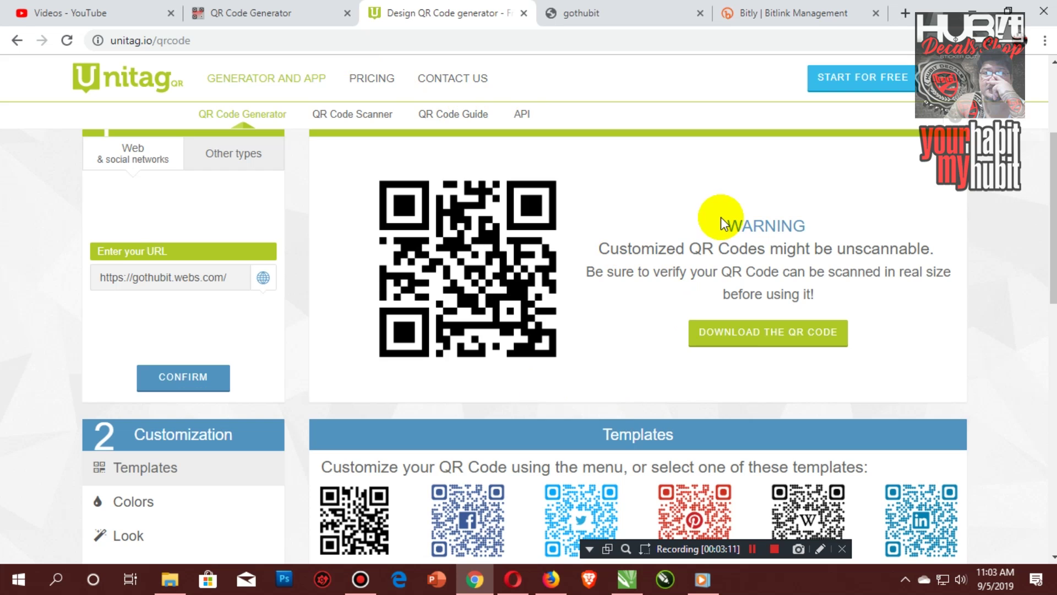
left_click(753, 550)
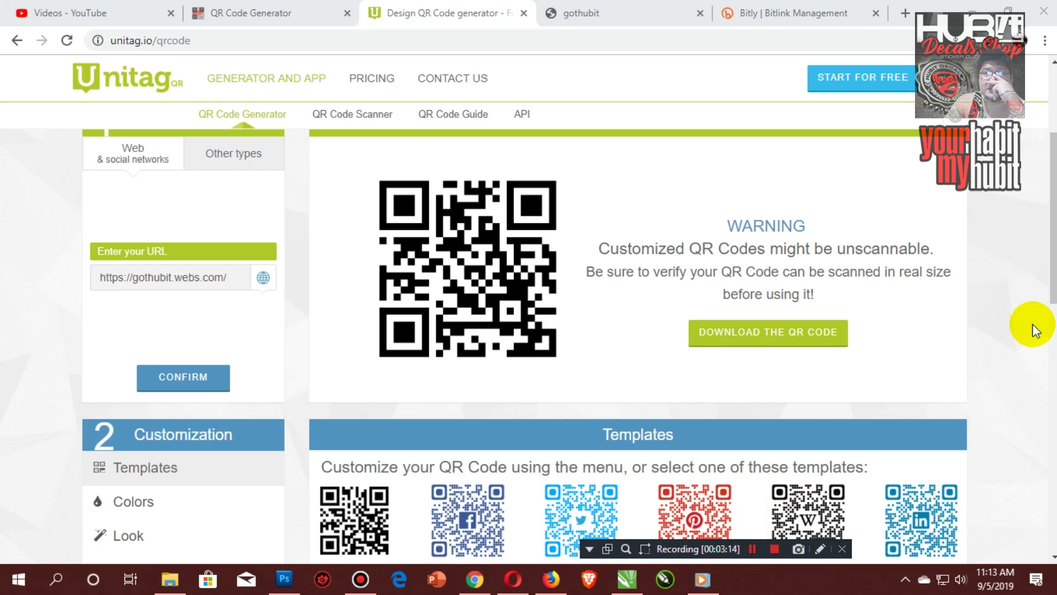
Step: Download the finished QR code from Unitag, skipping the sharing request and the free account offer
left_click(799, 344)
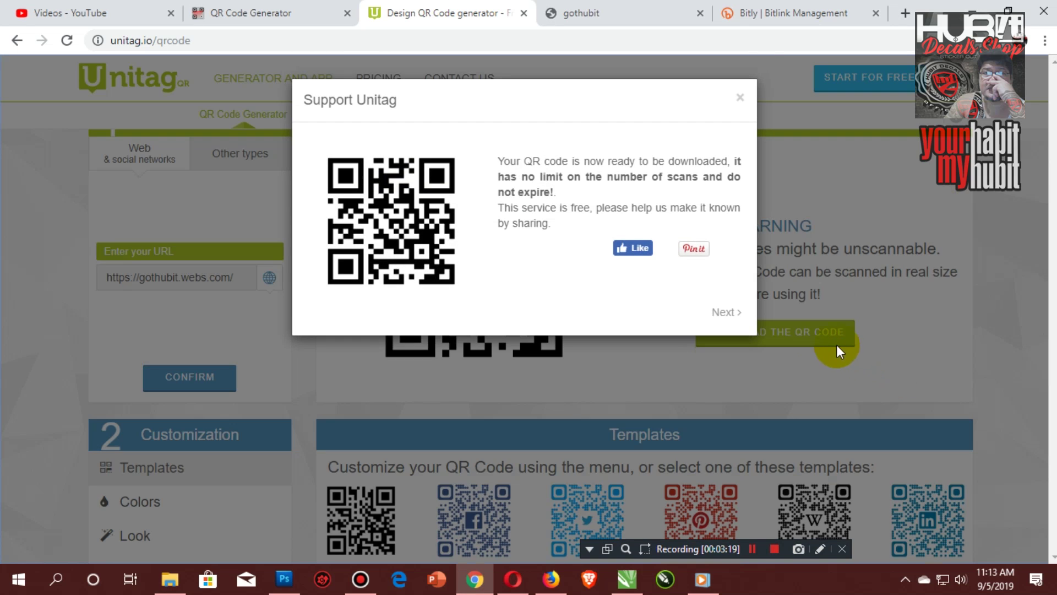
left_click(725, 313)
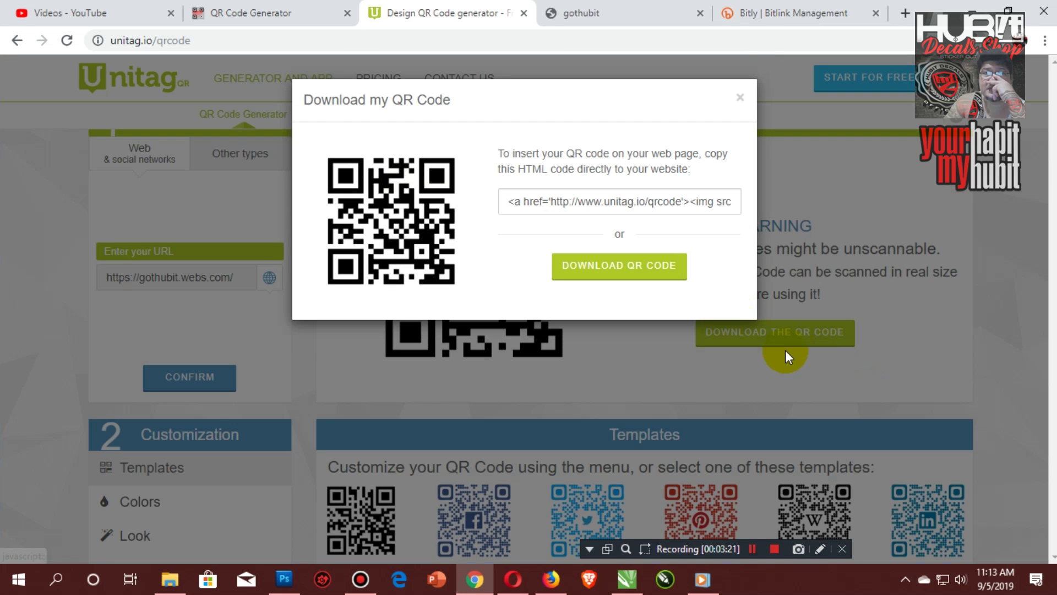
left_click(680, 275)
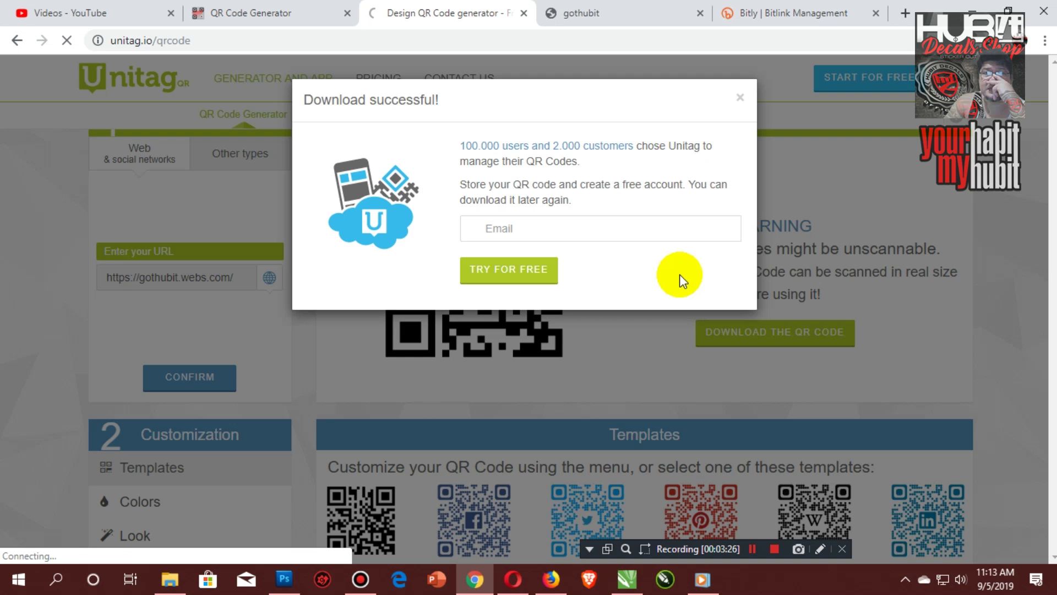
left_click(740, 101)
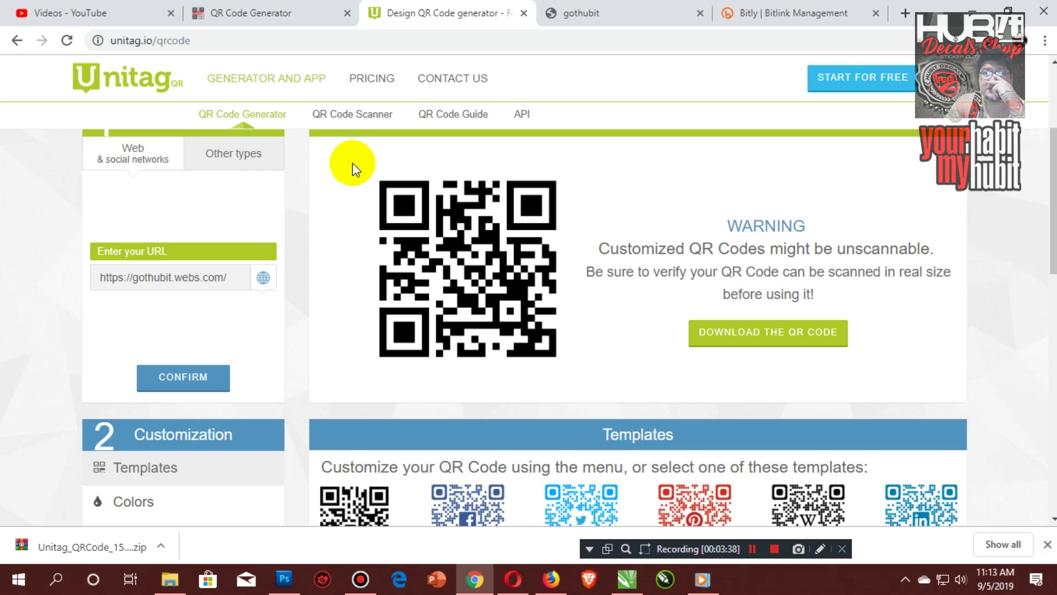
Step: Copy the black QR code image from the Unitag page and switch to CorelDRAW
right_click(370, 217)
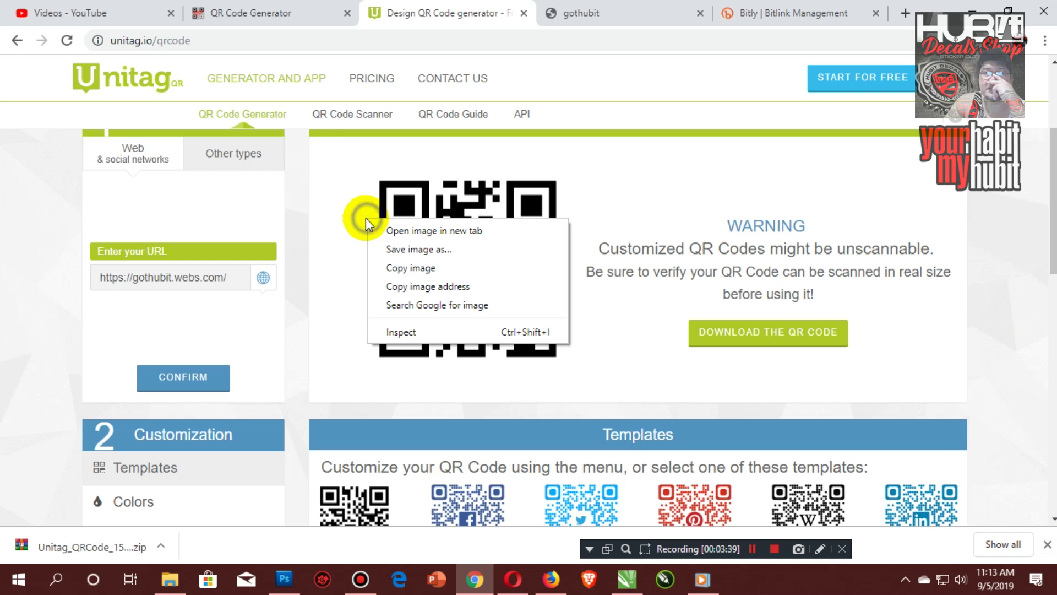
left_click(413, 267)
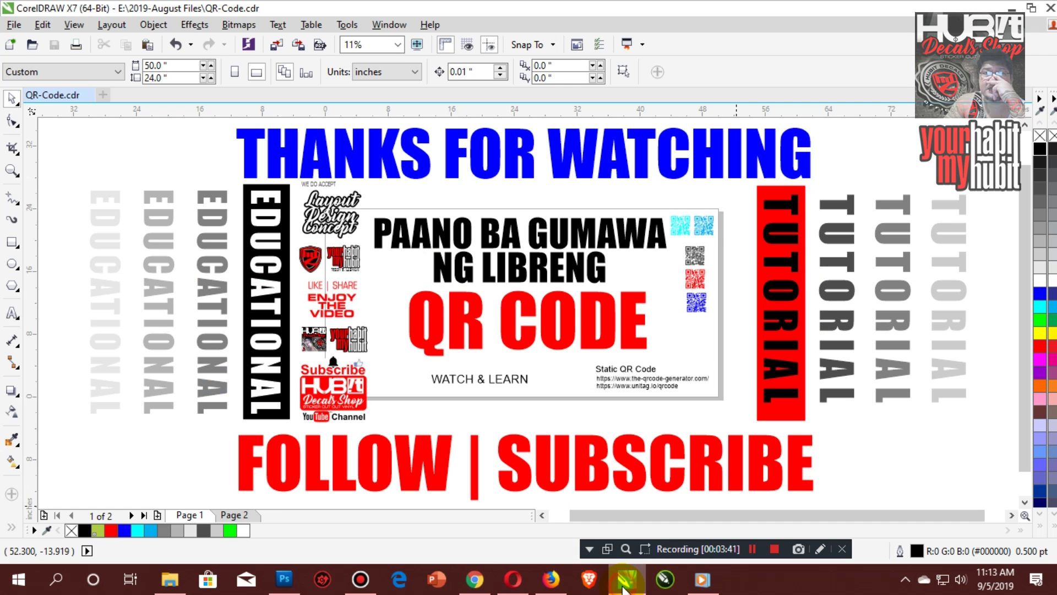
left_click(627, 579)
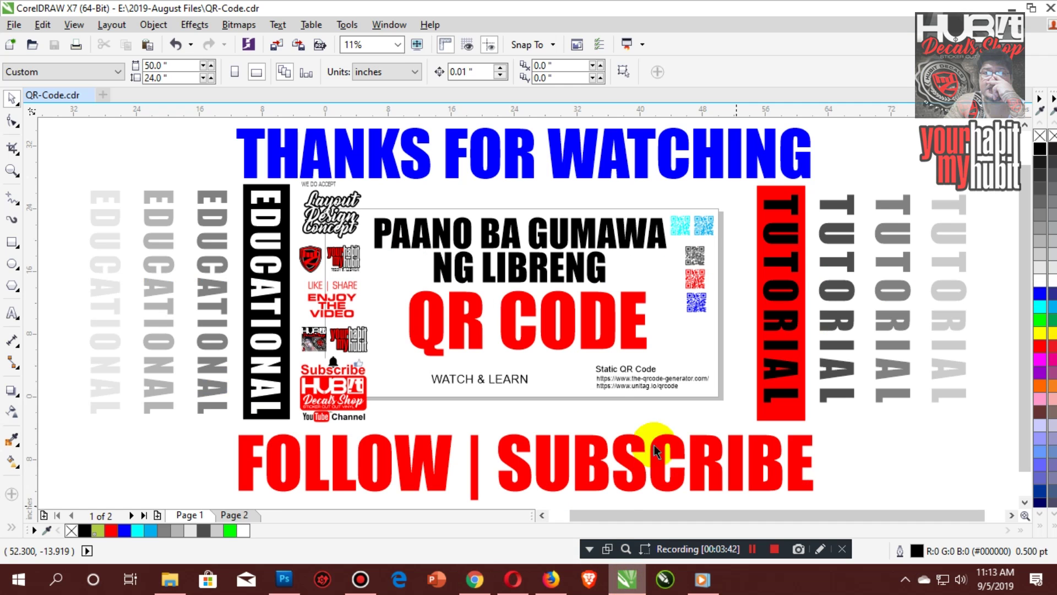
Step: Paste the copied QR code onto Page 2 and position it above and to the right of the hand holding the phone
left_click(246, 519)
key("ctrl+v")
left_click_drag(543, 325, 574, 279)
left_click(649, 318)
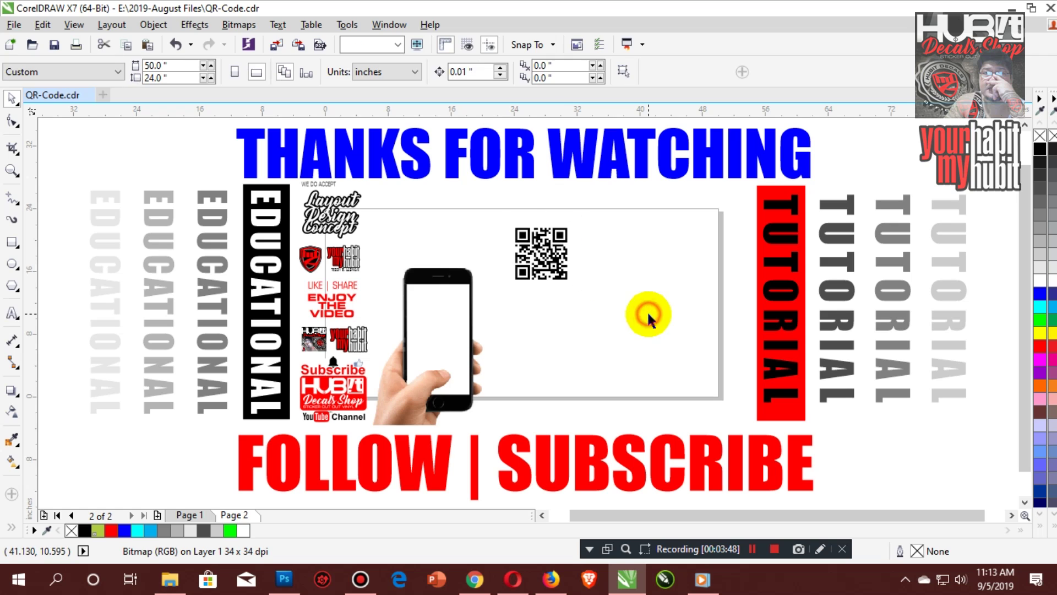
left_click(428, 412)
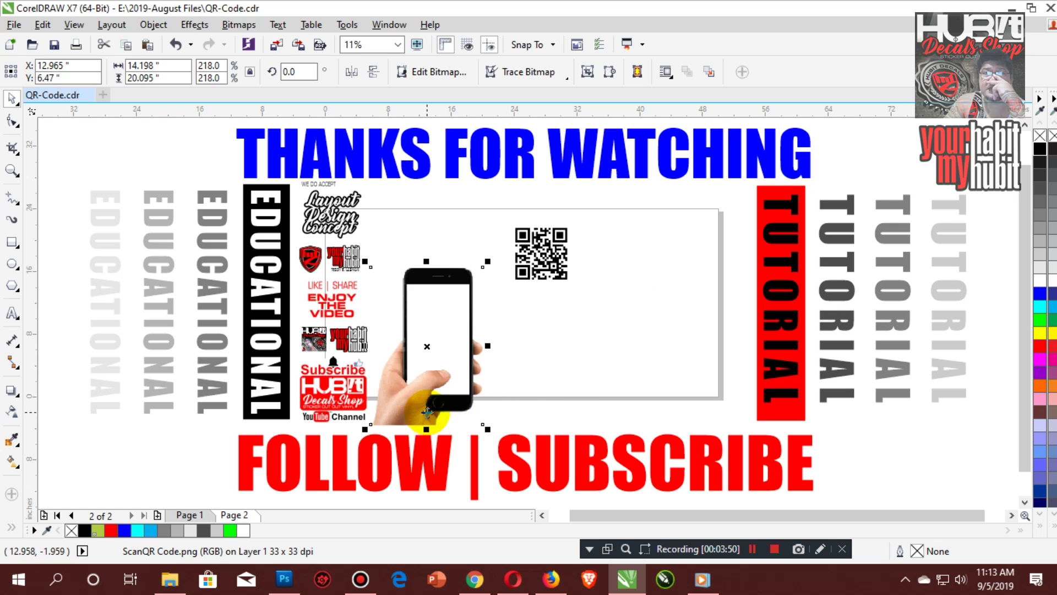
mouse_move(539, 245)
left_mouse_down()
mouse_move(523, 242)
mouse_move(527, 231)
mouse_move(542, 262)
left_mouse_up()
left_click(608, 287)
left_click(671, 333)
Step: Add the text "QR" in Arial near the lower page edge beside the phone and enlarge it to about 212 pt
scroll(644, 430, "up", 2)
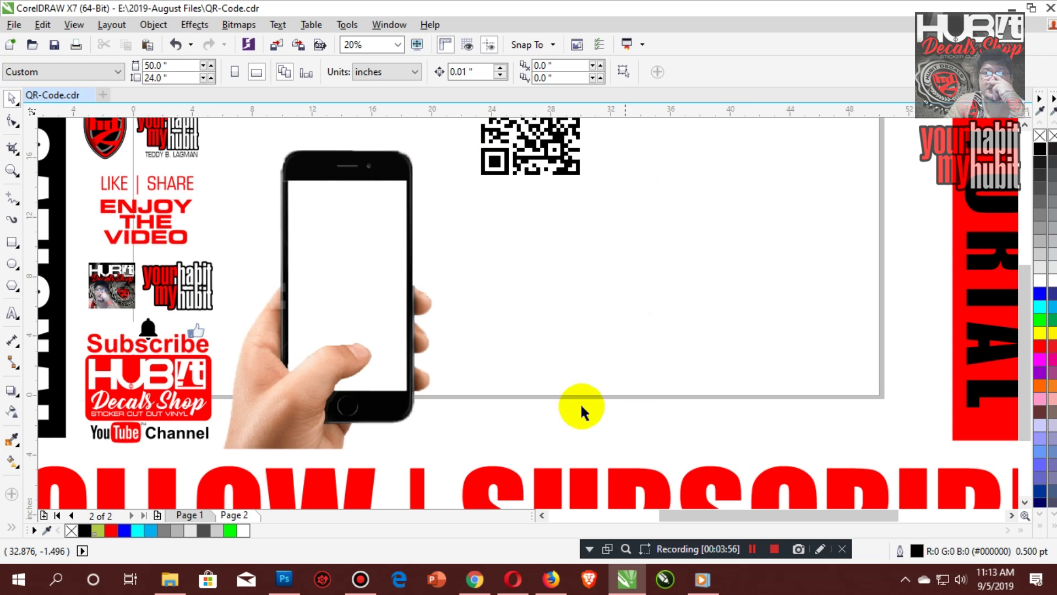
left_click(12, 313)
left_click(487, 381)
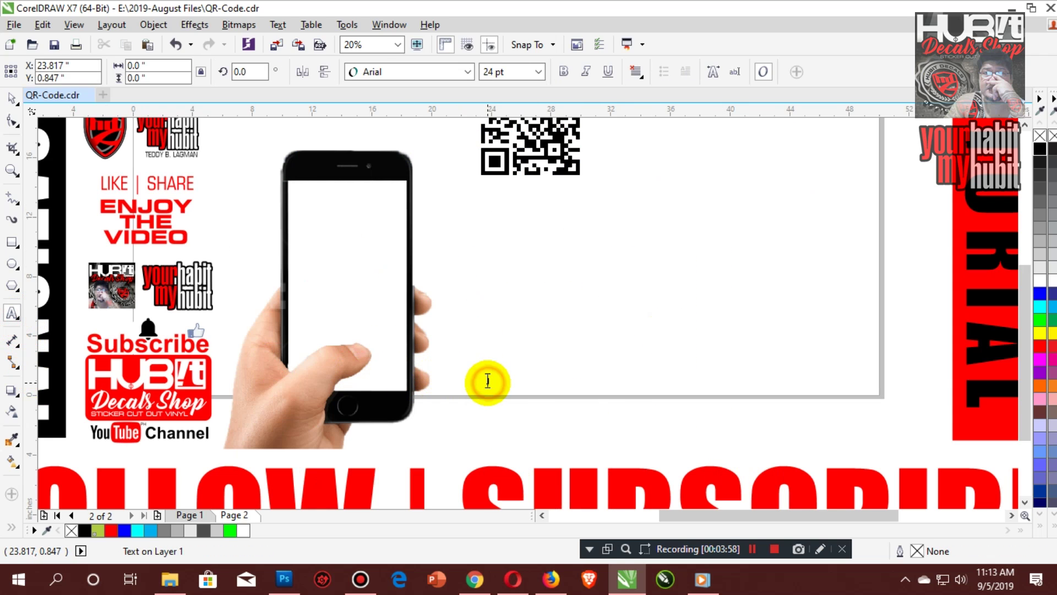
type("S")
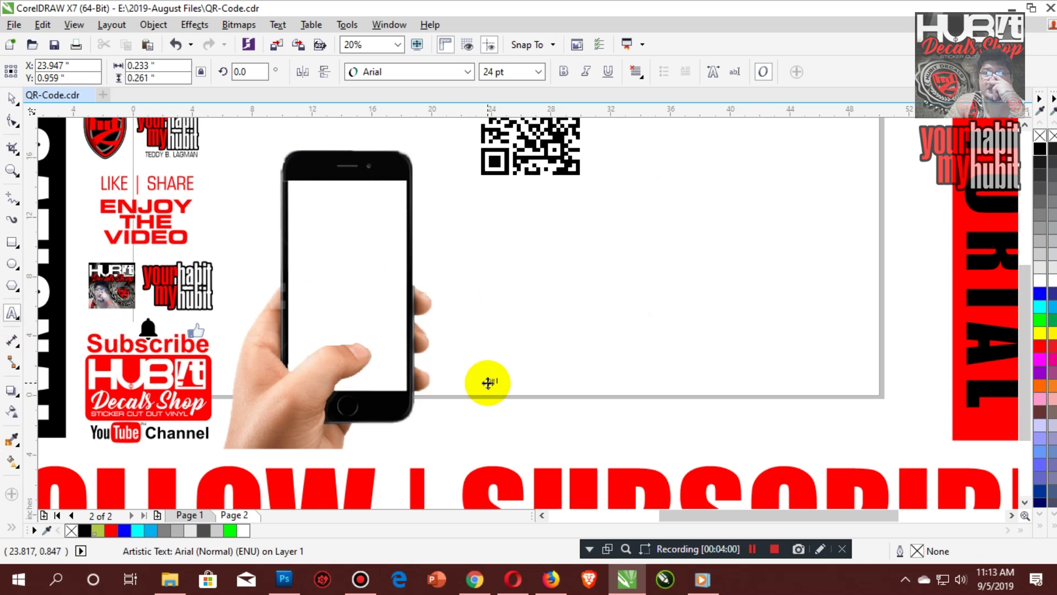
left_click(12, 98)
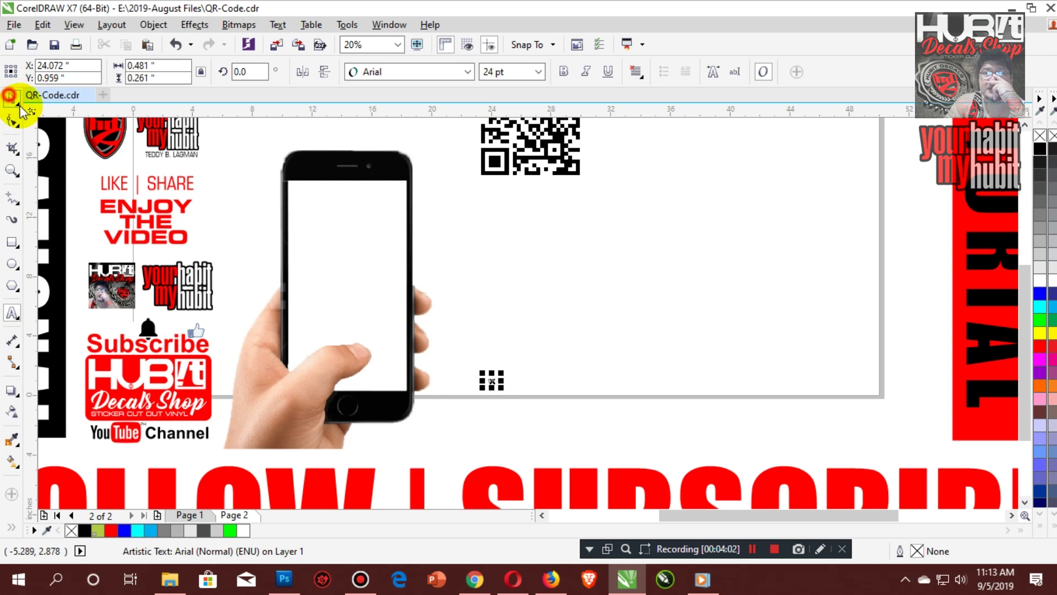
left_click_drag(504, 371, 557, 342)
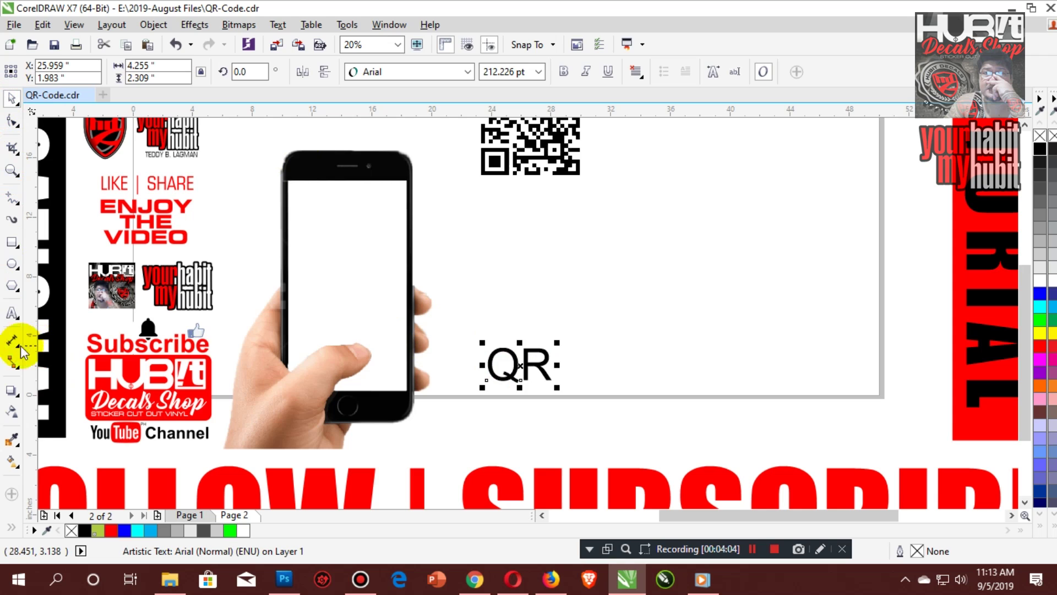
Step: Extend the "QR" text to read "QR CODE APP" with a second line "DOWNLOAD TO YOUR PHONE"
left_click(11, 315)
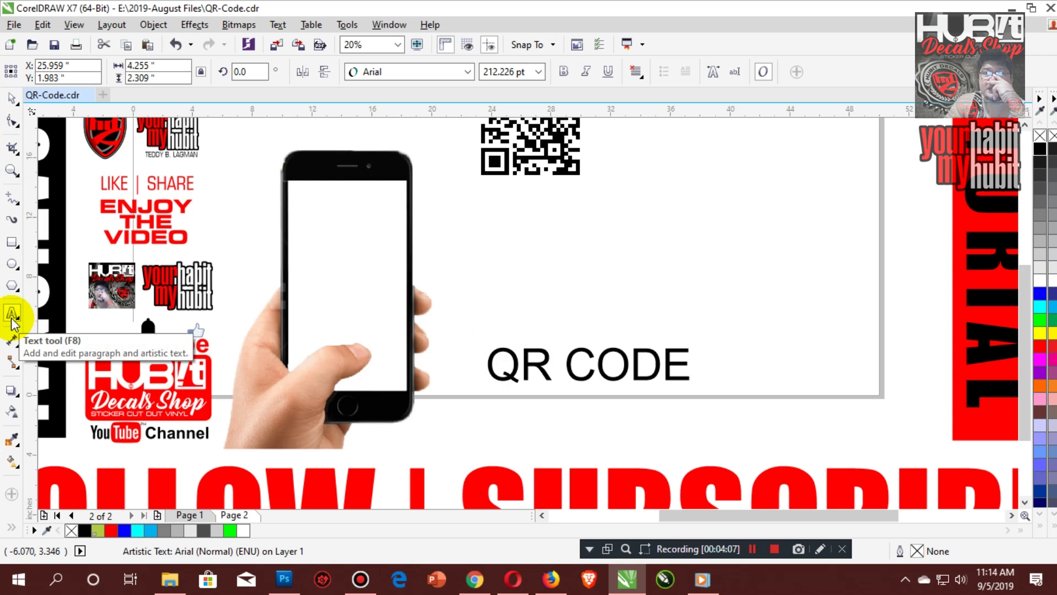
type("CODE APP")
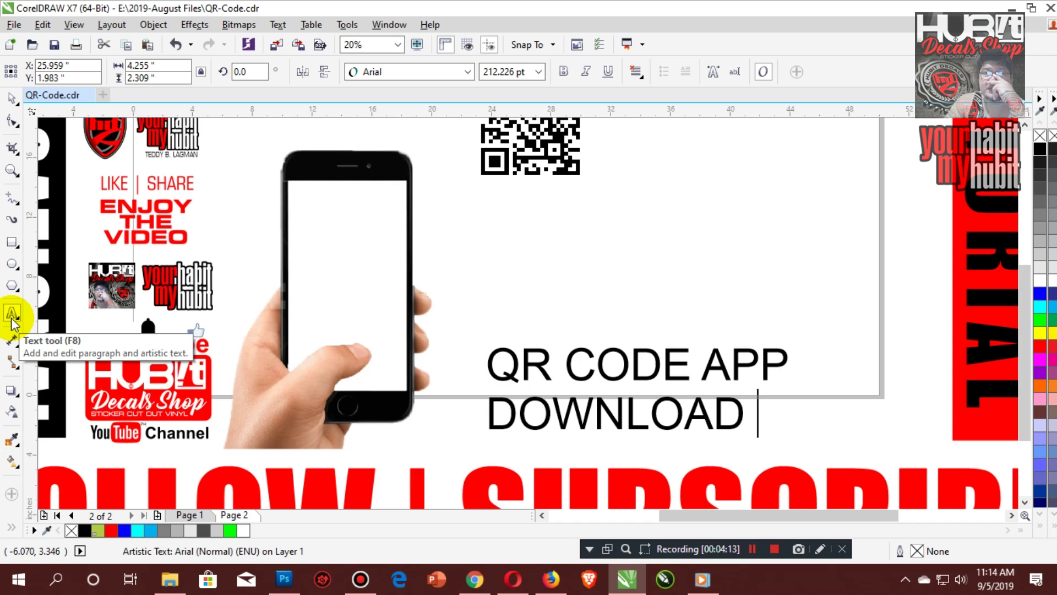
type("U")
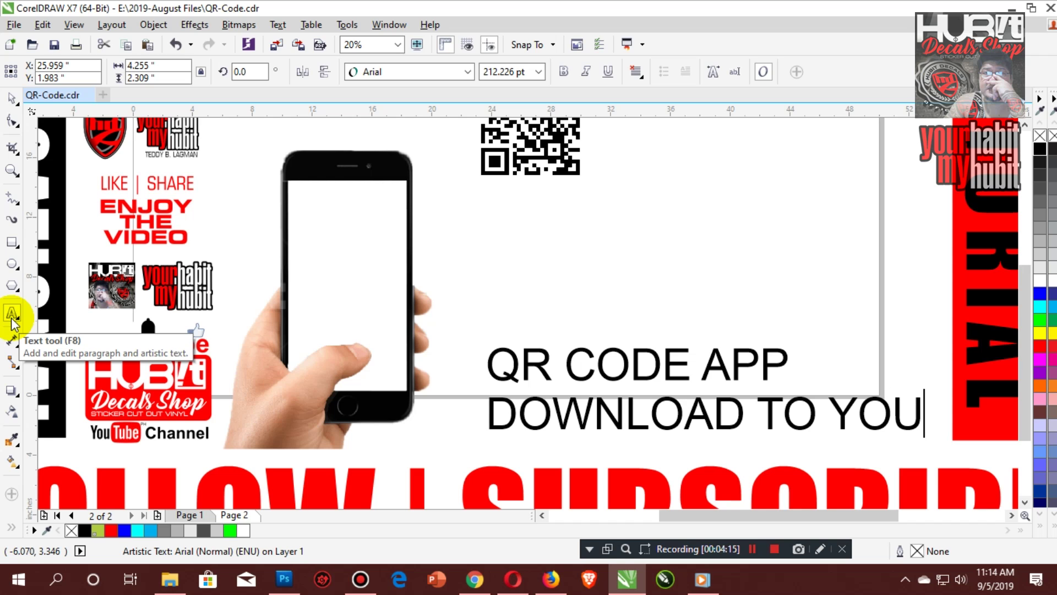
Step: Shrink the two-line text to about 95 pt and move it up inside the page beside the phone
left_click(11, 98)
left_click_drag(927, 436, 686, 390)
left_click_drag(575, 388, 564, 359)
left_click(12, 313)
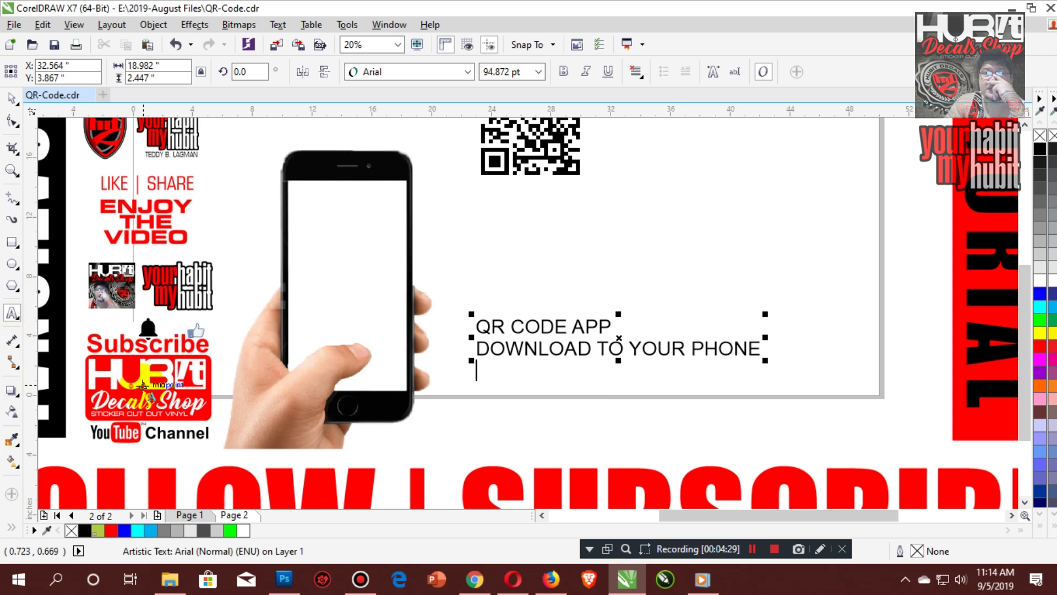
left_click(11, 99)
left_click(617, 267)
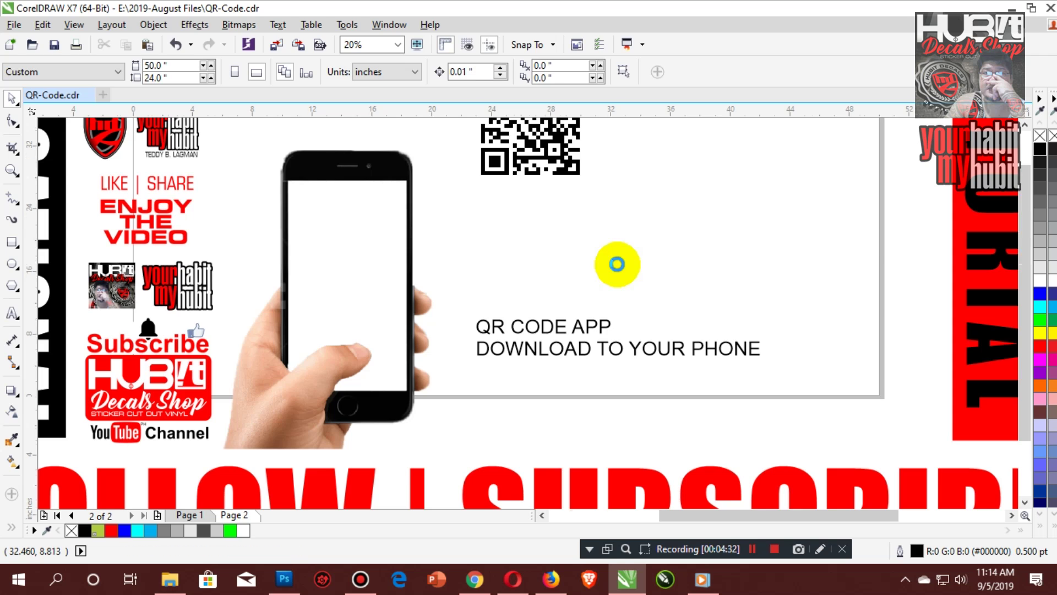
Step: Move the app download text close to the lower-right corner of the page
key("F4")
left_click(608, 380)
left_click_drag(670, 382, 662, 383)
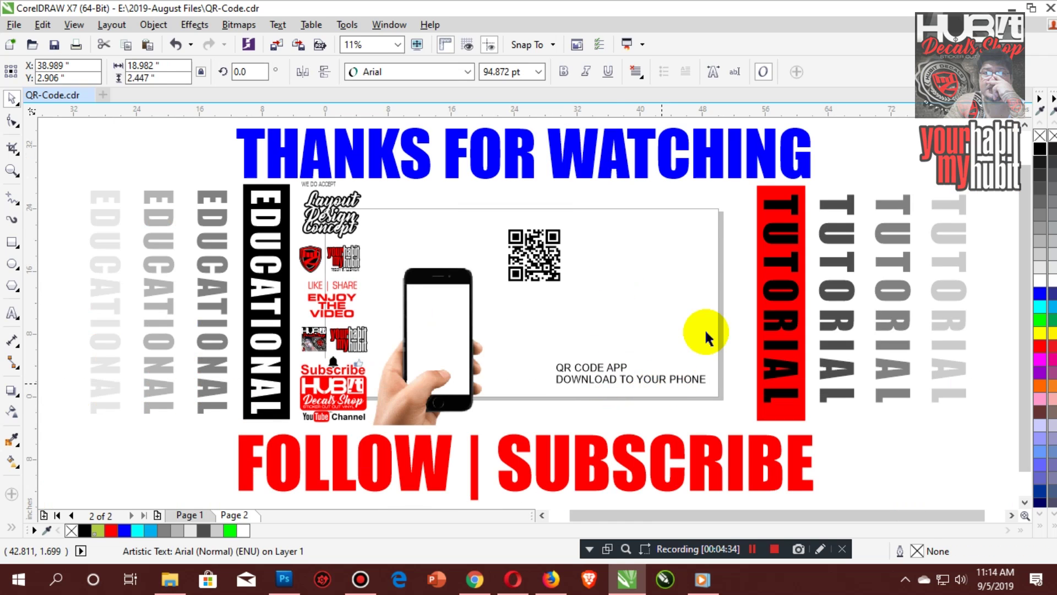
left_click(703, 319)
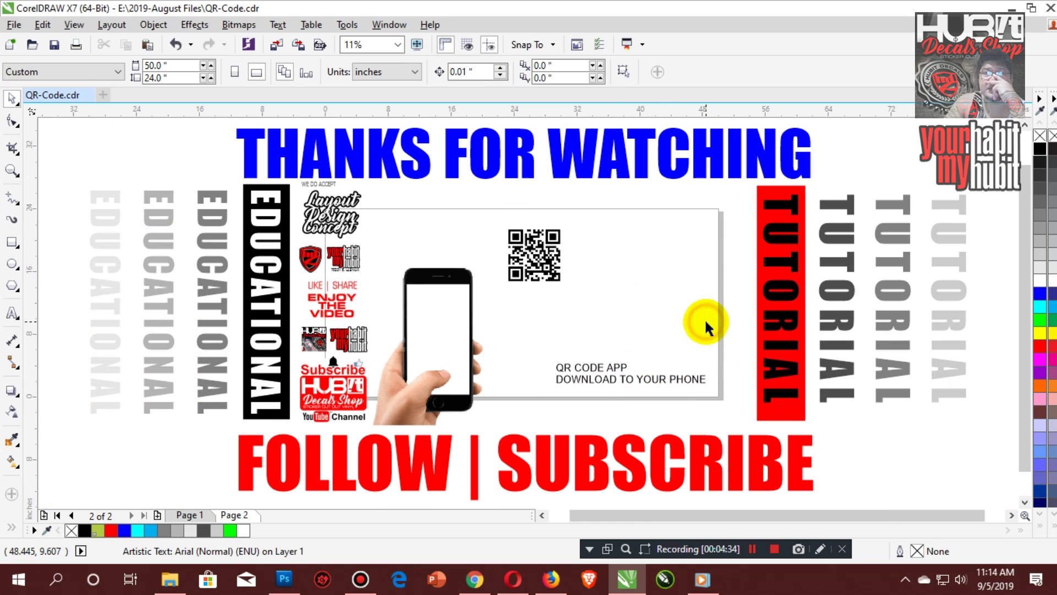
Step: Enlarge the hand-and-phone image to about 268% and place it on the page between the logo column and the QR code
left_click(414, 422)
left_click_drag(416, 400, 509, 362)
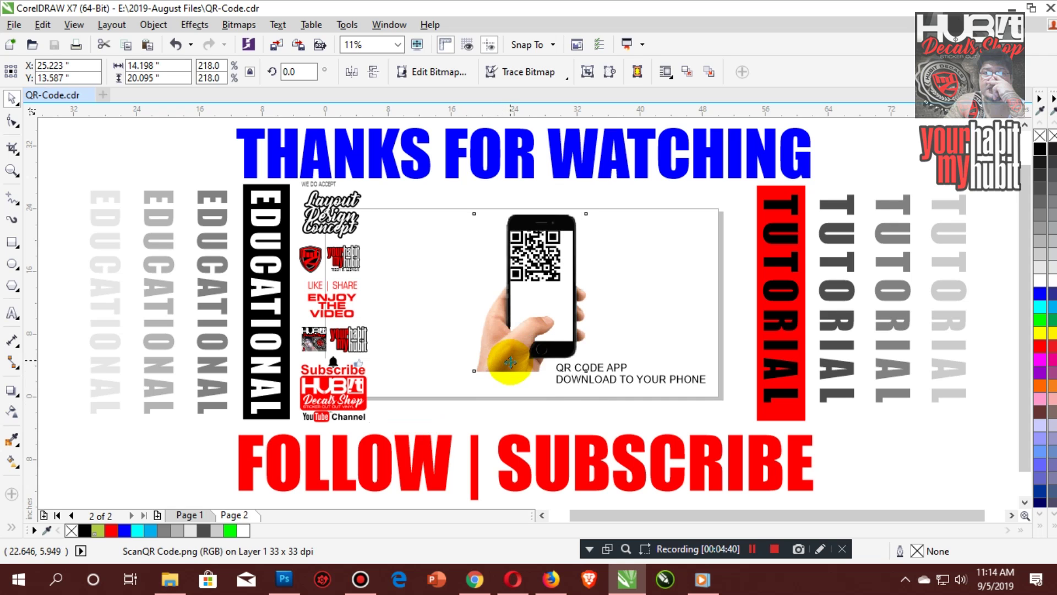
left_click_drag(590, 385, 427, 382)
left_click(633, 346)
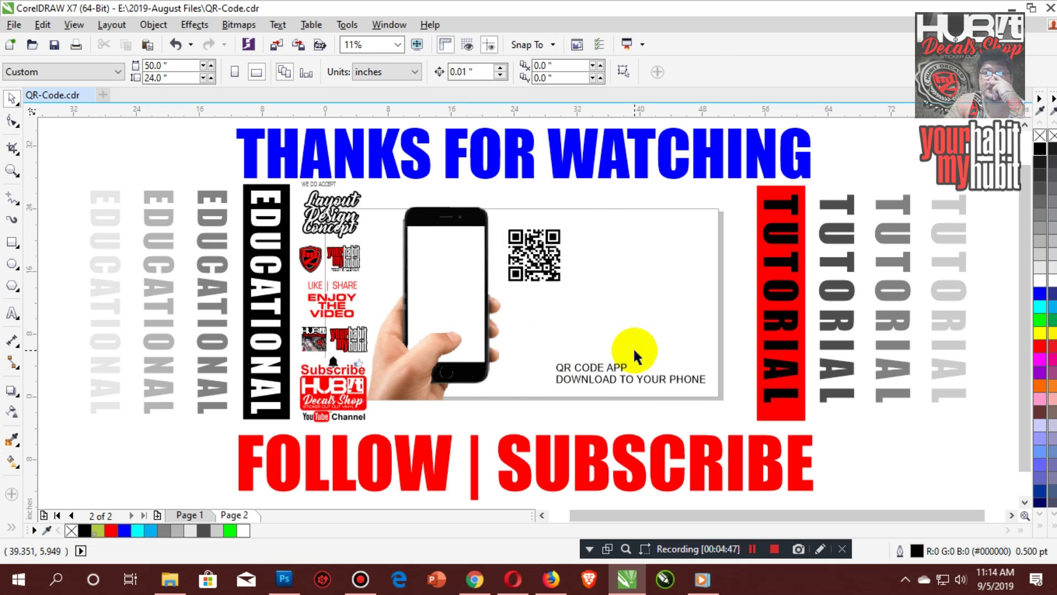
scroll(700, 419, "up", 3)
scroll(405, 312, "down", 2)
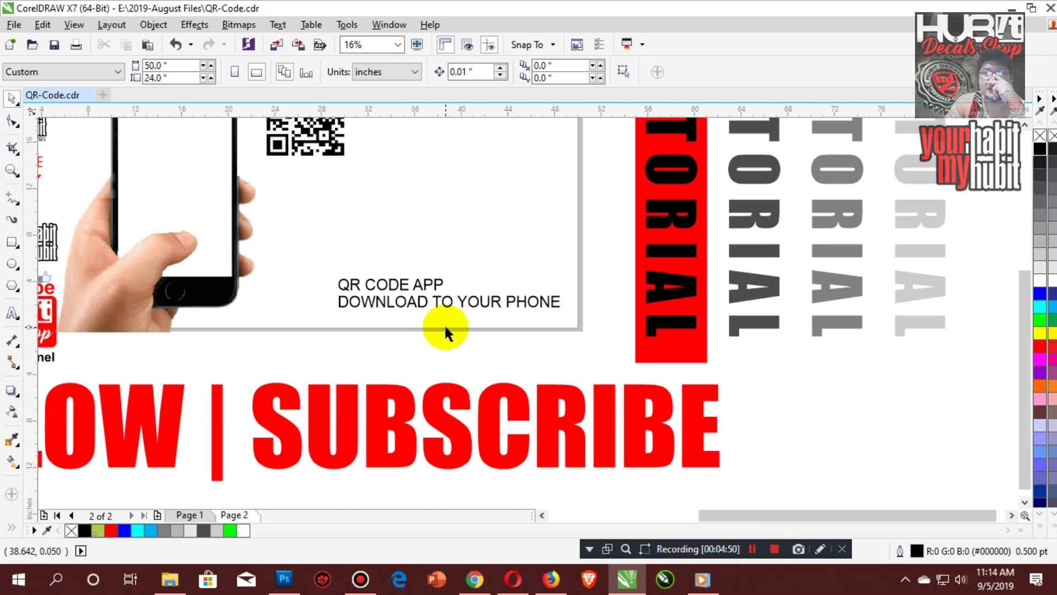
scroll(443, 322, "down", 1)
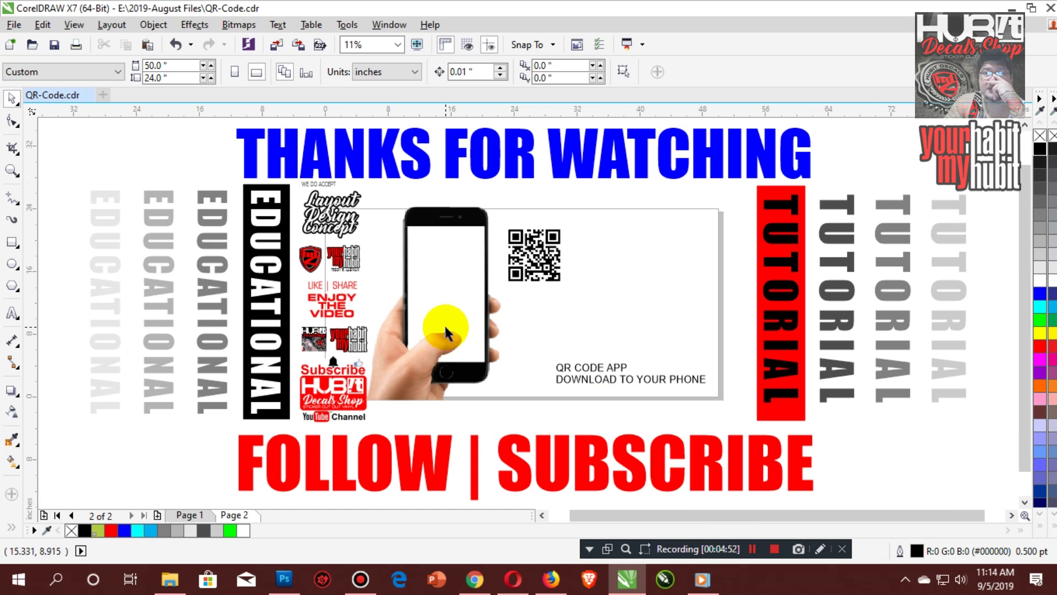
left_click_drag(315, 192, 778, 416)
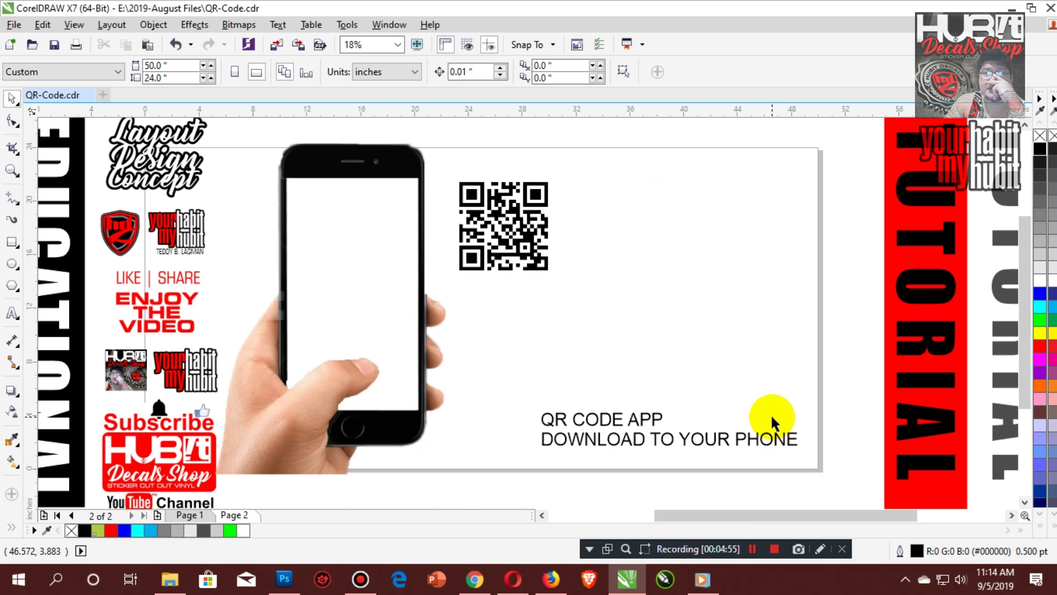
right_click(772, 417)
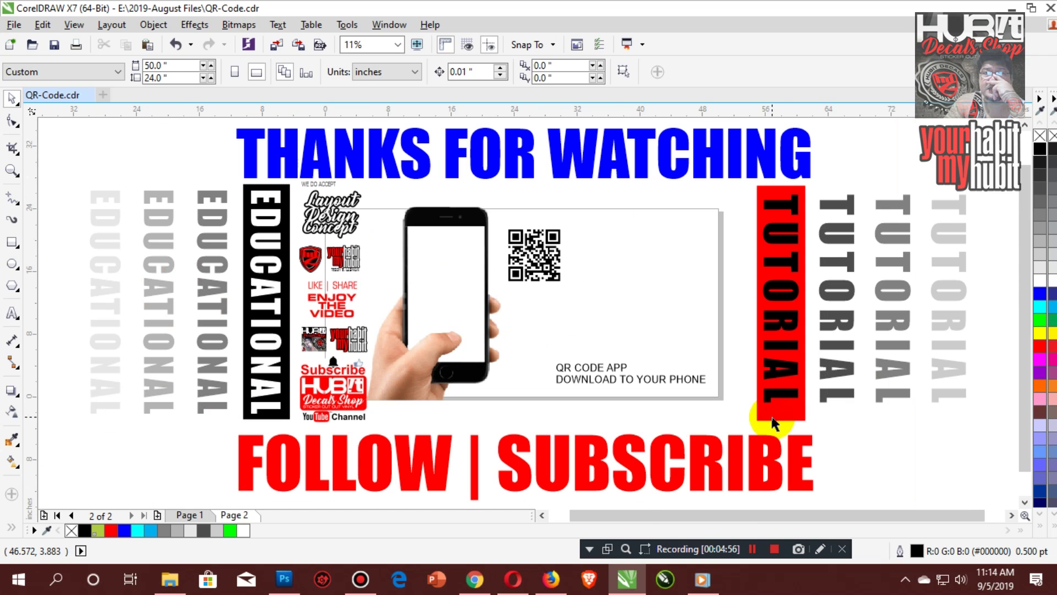
left_click(475, 579)
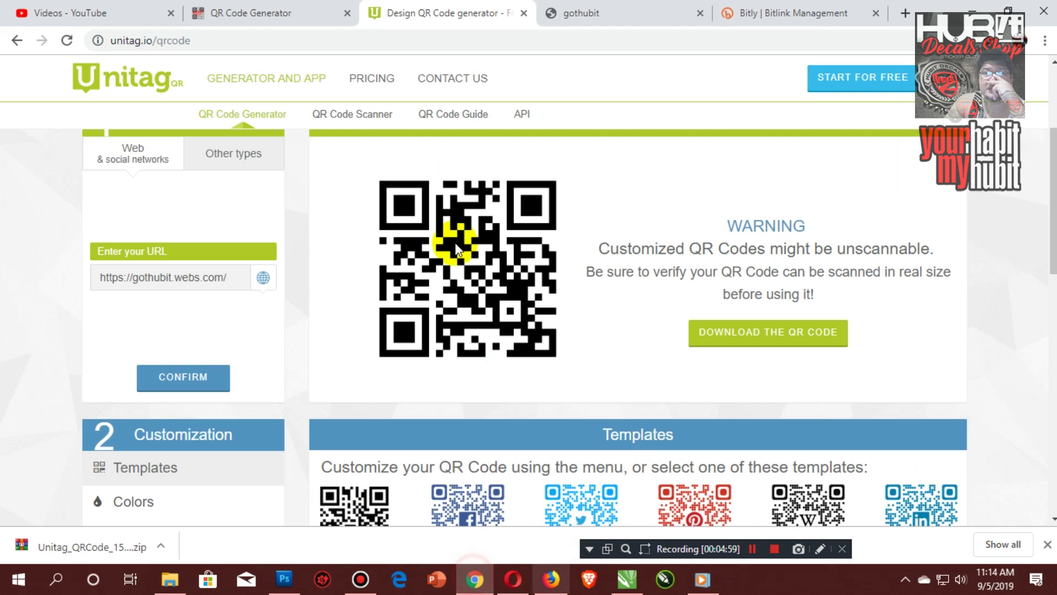
left_click(276, 24)
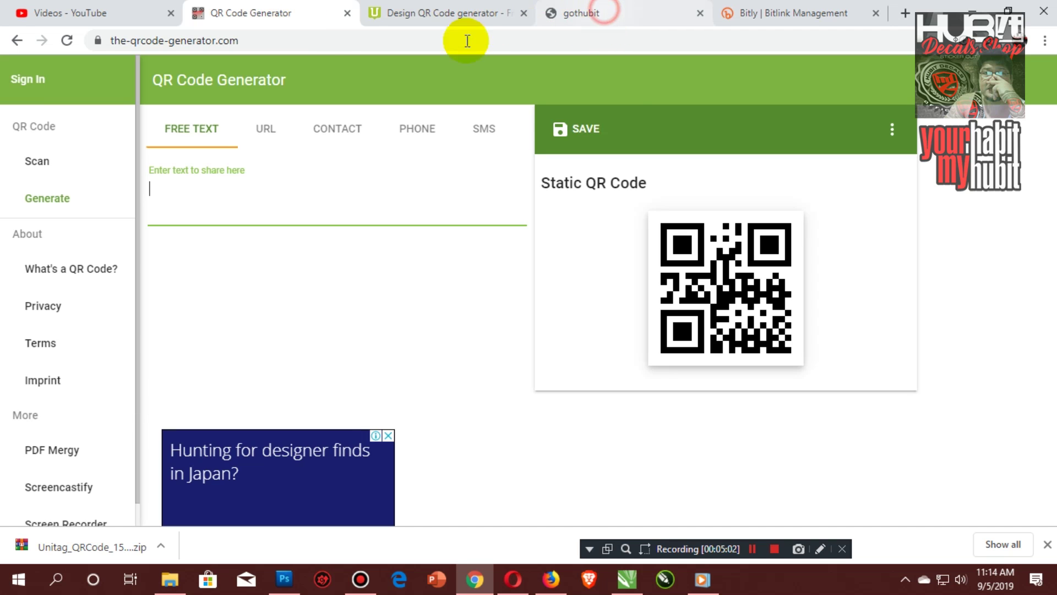
left_click(551, 24)
left_click(289, 18)
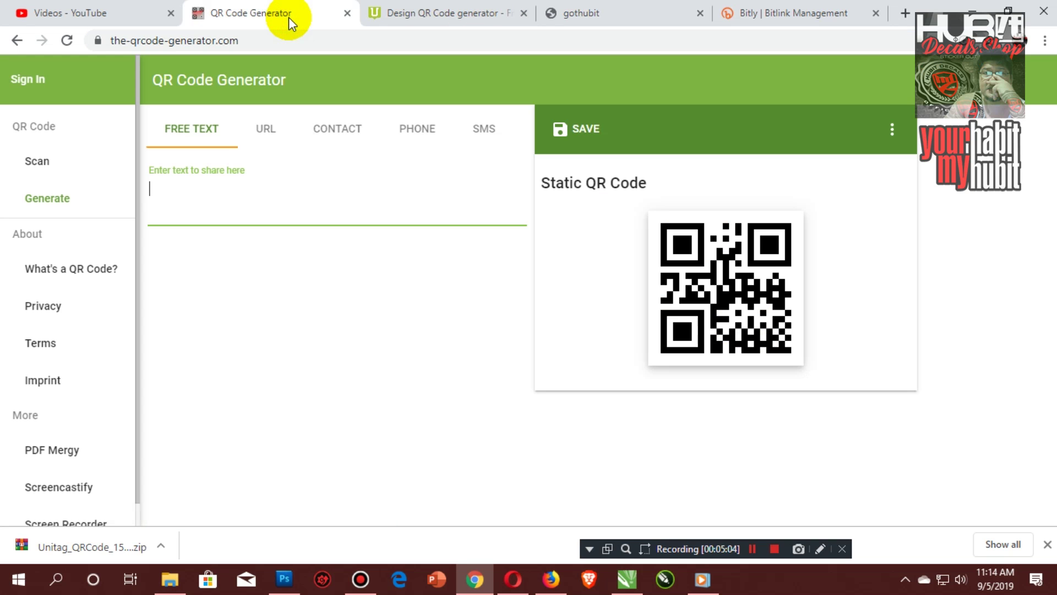
left_click(265, 138)
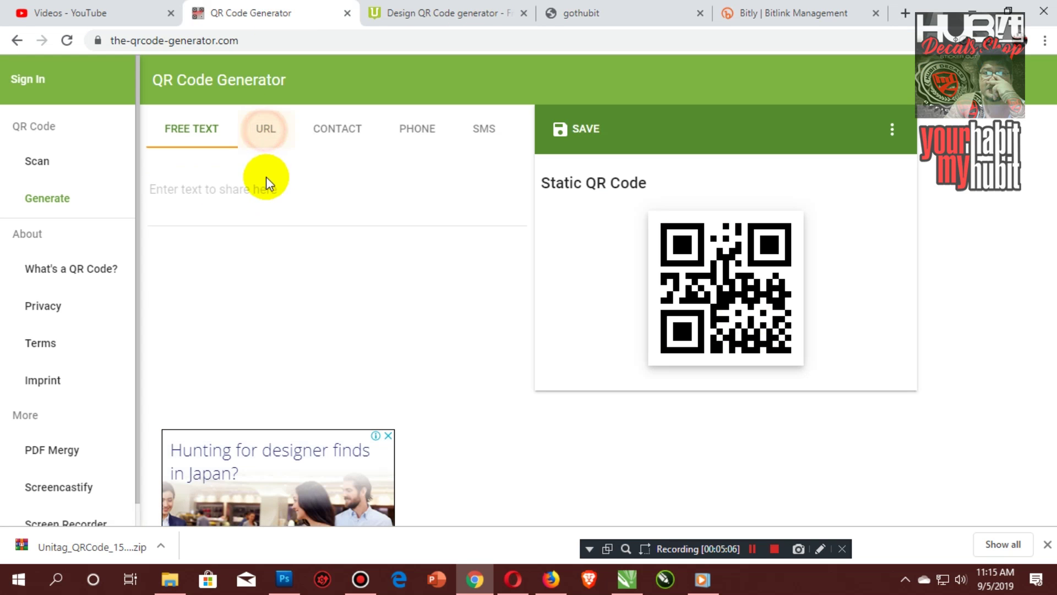
type("https://gothubit.webs.com/")
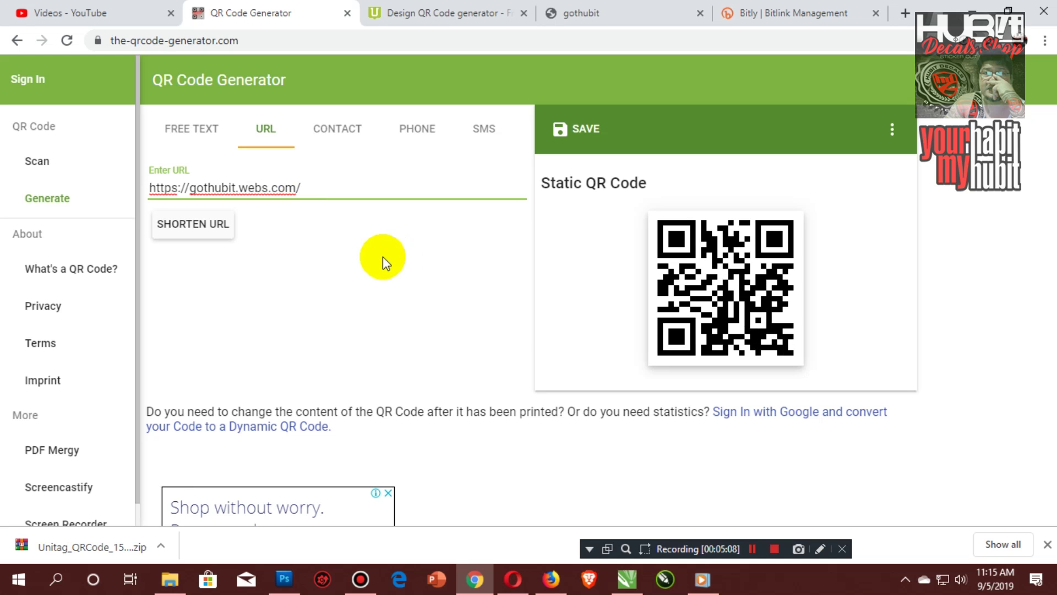
Step: Save the static QR code in EPS format and dismiss the browser's download bar
left_click(587, 129)
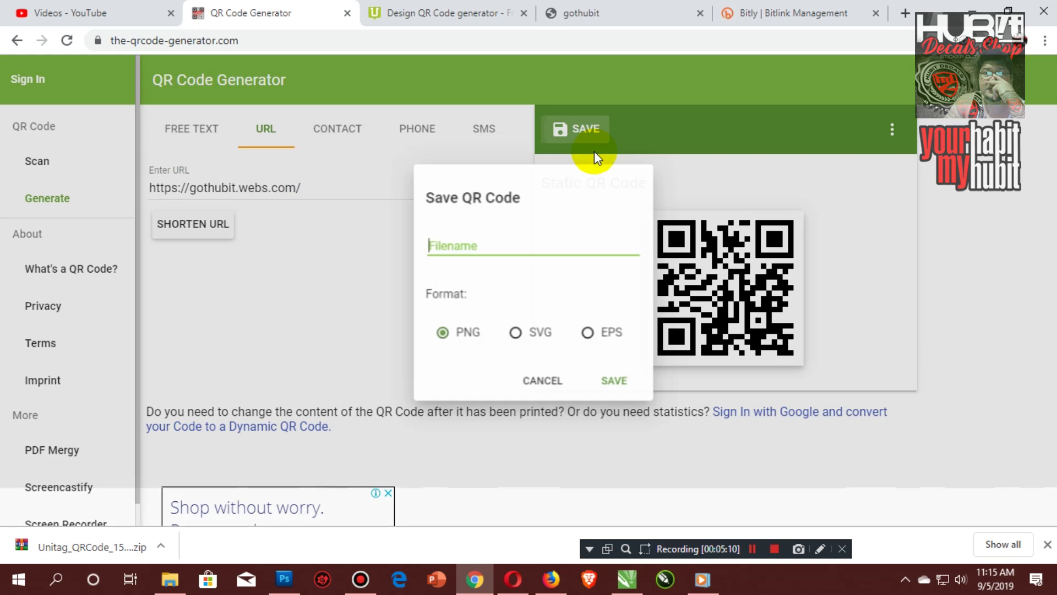
left_click(581, 345)
left_click(610, 393)
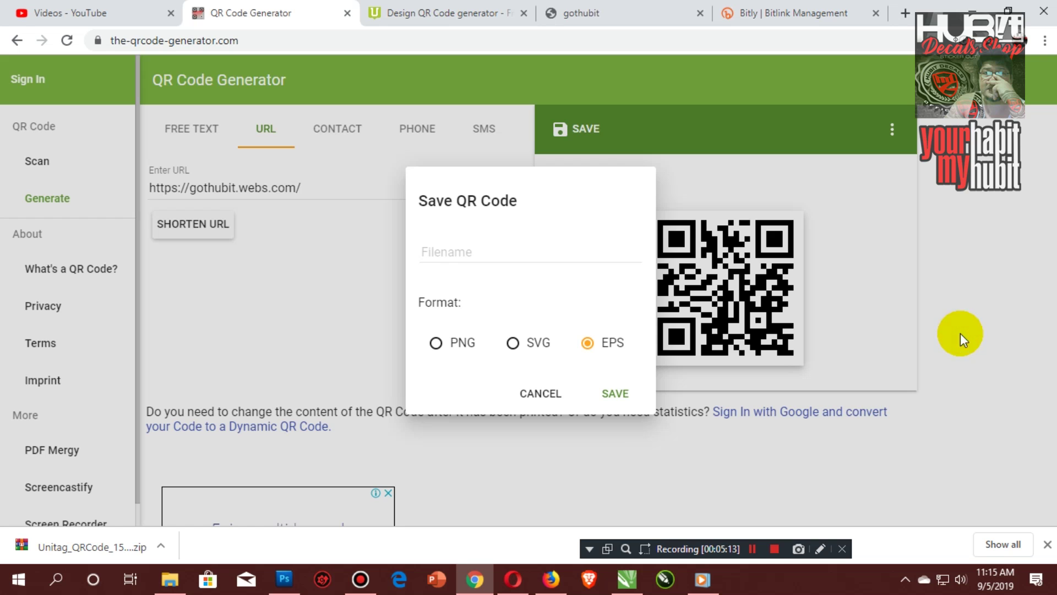
left_click(625, 394)
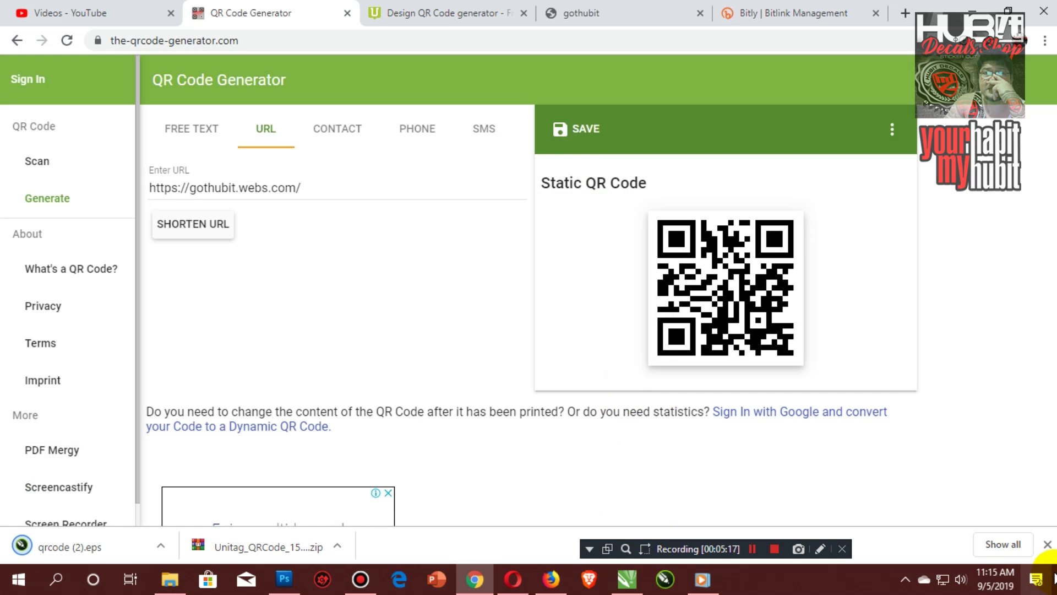
left_click(1048, 545)
Step: Switch to CorelDRAW and import qrcode (2).eps from Downloads as editable curves, placing it beside the existing QR code
left_click(627, 579)
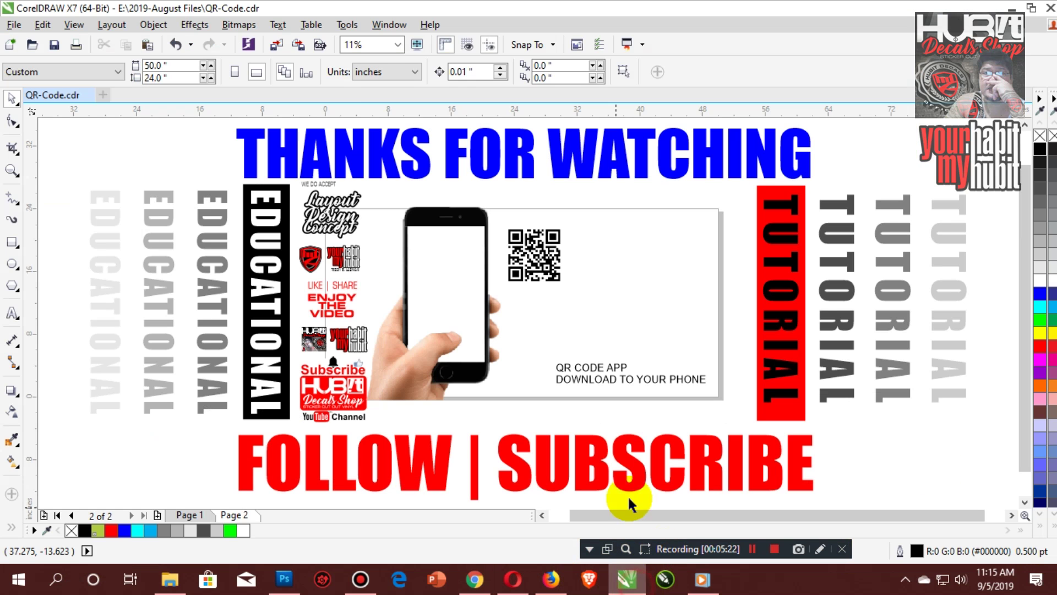
left_click(14, 24)
left_click(42, 263)
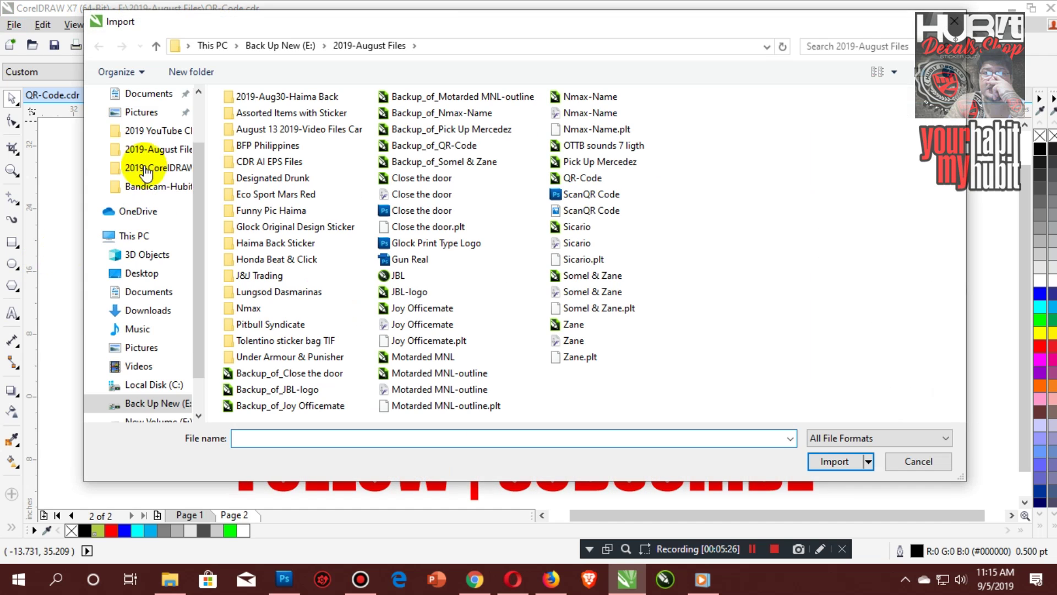
scroll(196, 169, "up", 3)
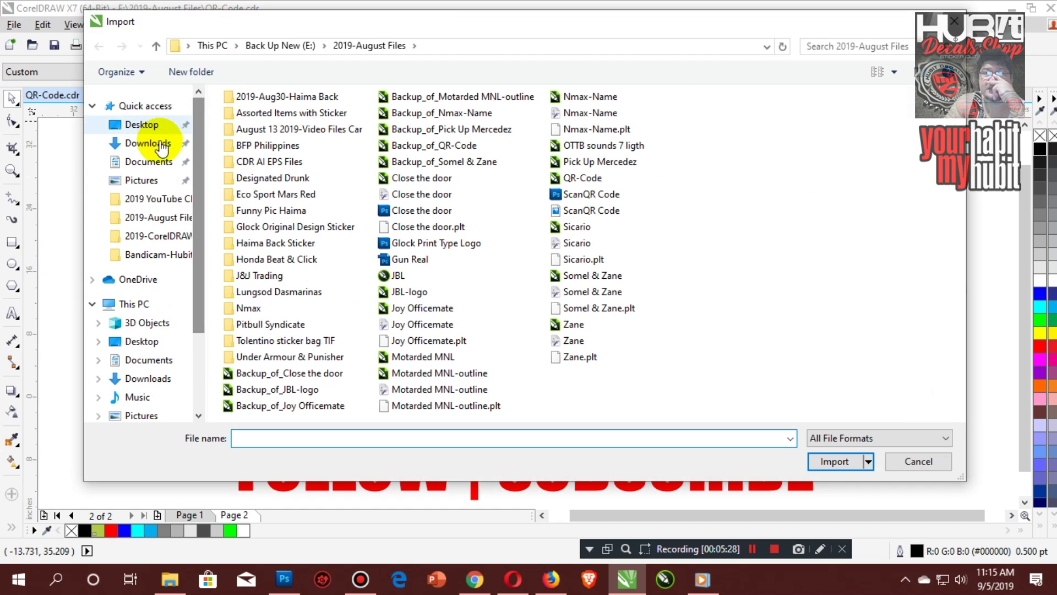
left_click(164, 150)
left_click(259, 138)
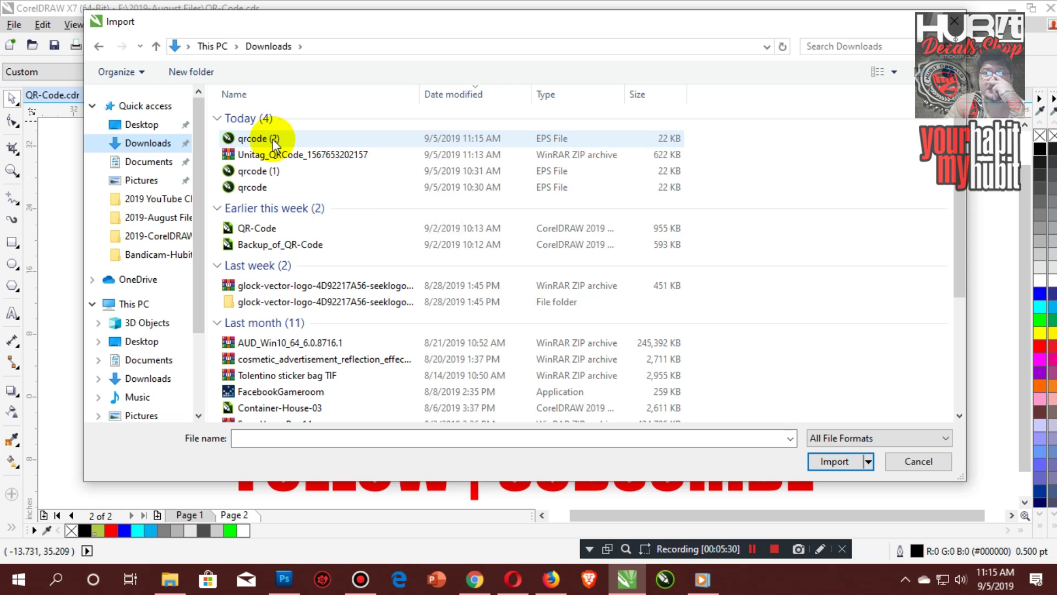
left_click(853, 492)
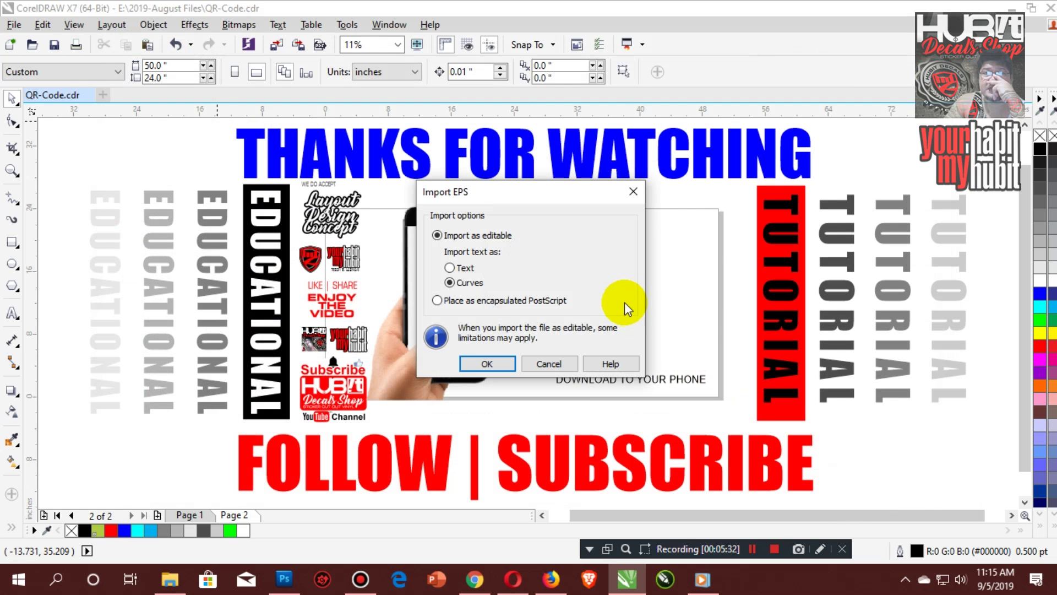
left_click(495, 363)
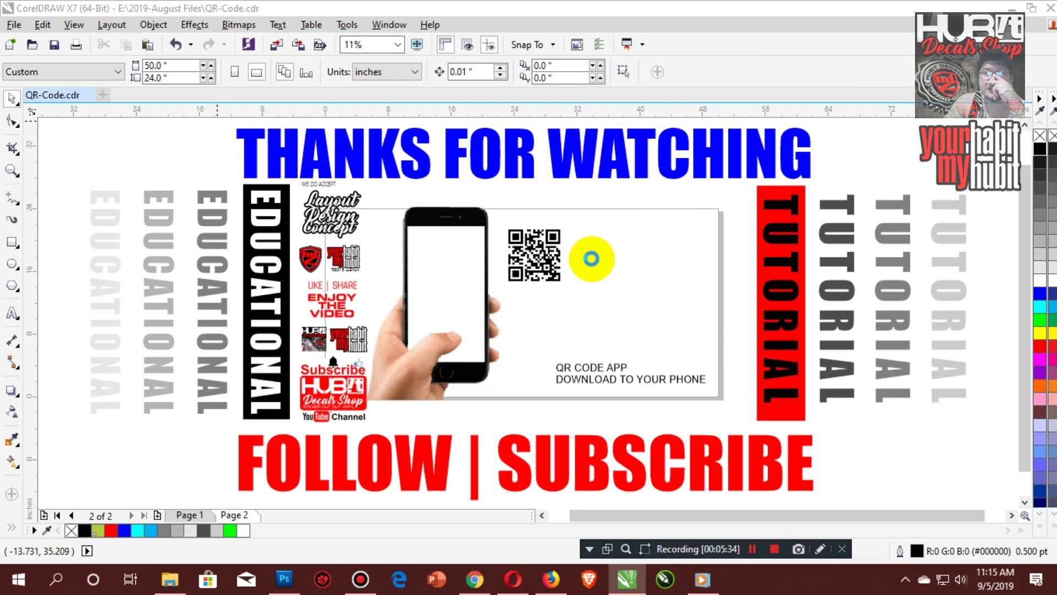
left_click(577, 220)
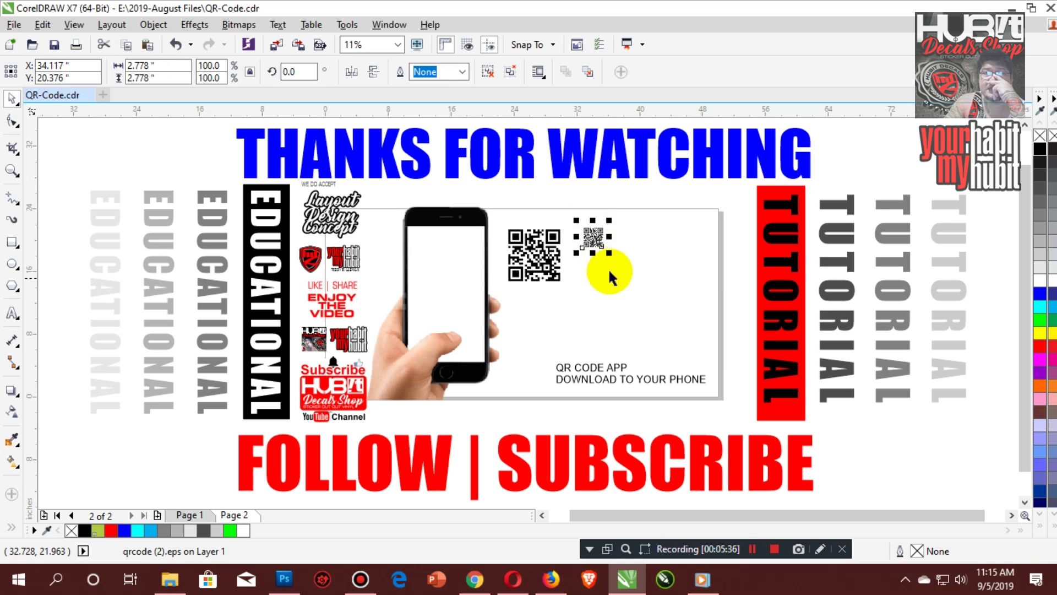
Step: Replace the earlier pasted QR code with the imported one, enlarged to about 6.045 inches square in the same spot
mouse_move(611, 256)
left_mouse_down()
mouse_move(633, 279)
mouse_move(625, 255)
mouse_move(607, 246)
mouse_move(619, 243)
mouse_move(609, 259)
mouse_move(551, 264)
mouse_move(569, 279)
mouse_move(562, 270)
left_mouse_up()
left_click(558, 266)
key("Delete")
scroll(711, 300, "up", 3)
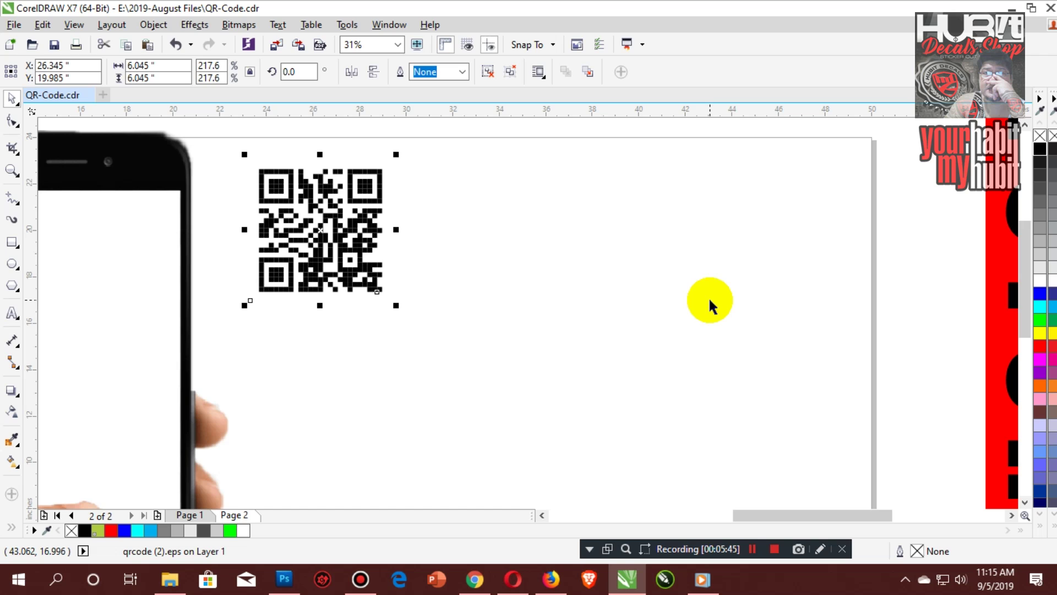
left_click(609, 289)
left_click(354, 242)
left_click(550, 336)
Step: Enlarge the imported QR code slightly from its lower-right corner
scroll(549, 336, "down", 2)
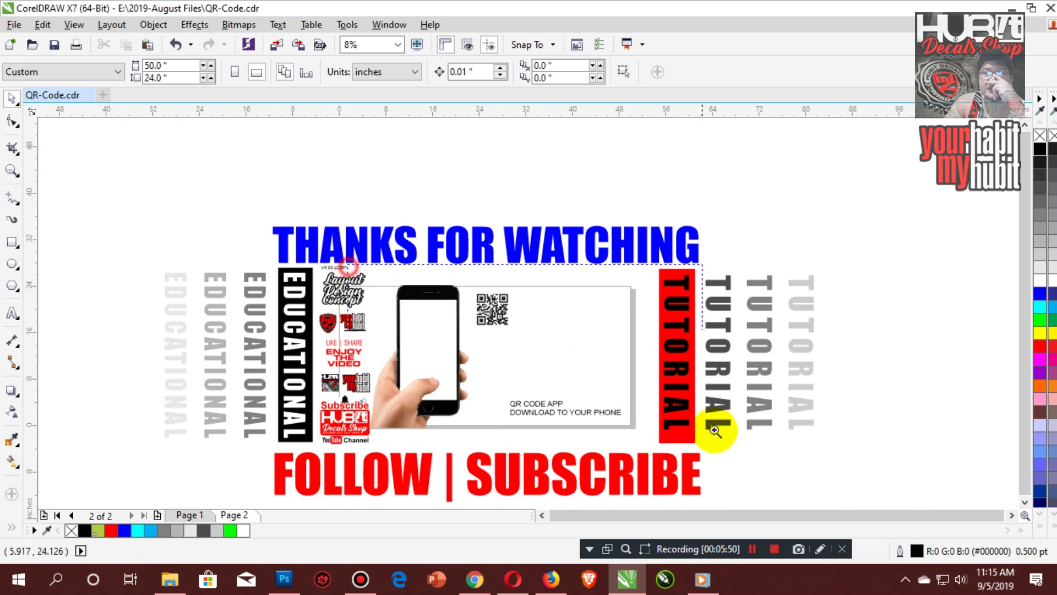
scroll(538, 314, "up", 1)
left_click(462, 245)
left_click_drag(473, 261, 490, 277)
left_click(592, 361)
Step: Move the hand-and-phone image behind the QR code so the code sits in the upper part of the phone's screen
left_click(342, 429)
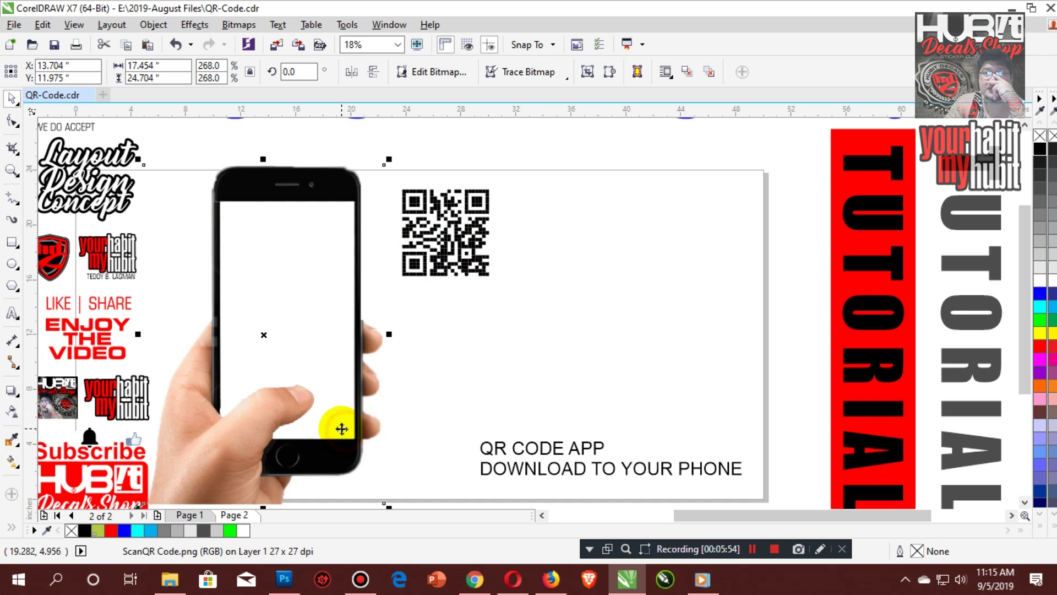
left_click_drag(273, 337, 429, 332)
left_click(629, 362)
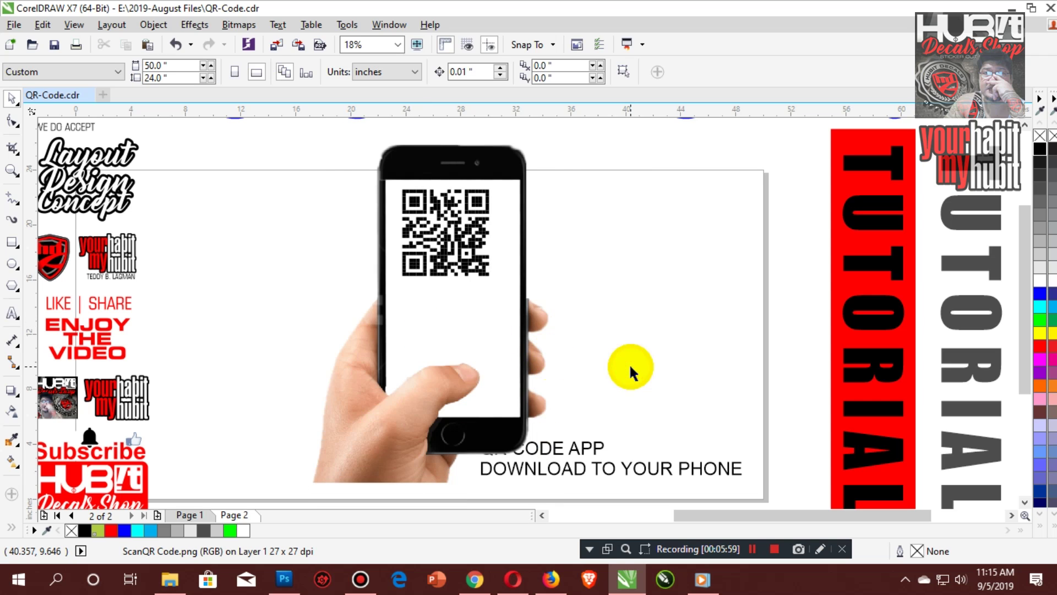
key("F4")
left_click_drag(551, 336, 549, 334)
left_click(639, 329)
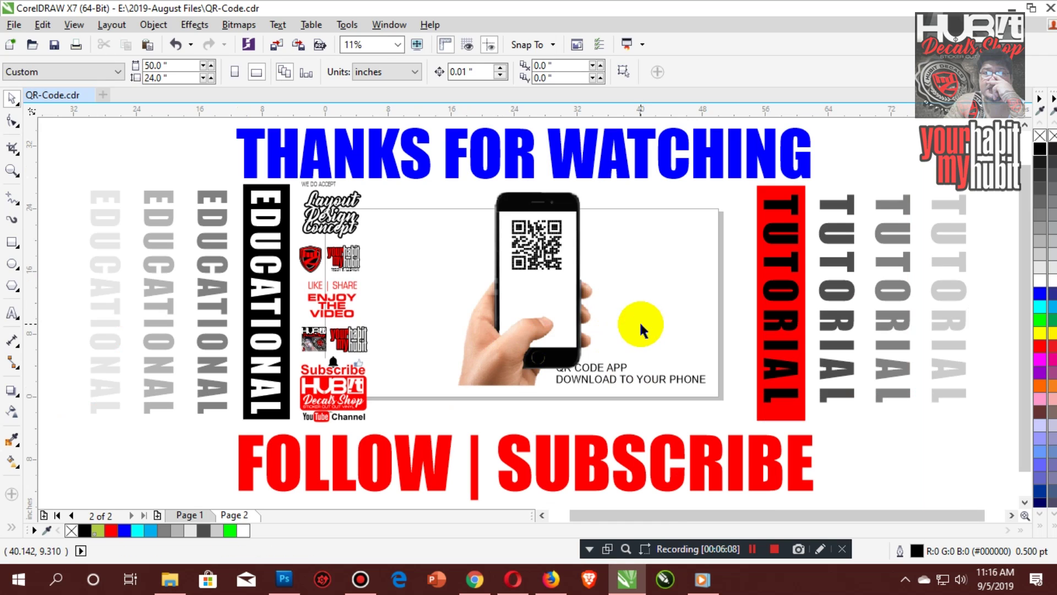
Step: Switch to Chrome and open the gothubit page's YouTube channel banner link in a new tab
left_click(474, 579)
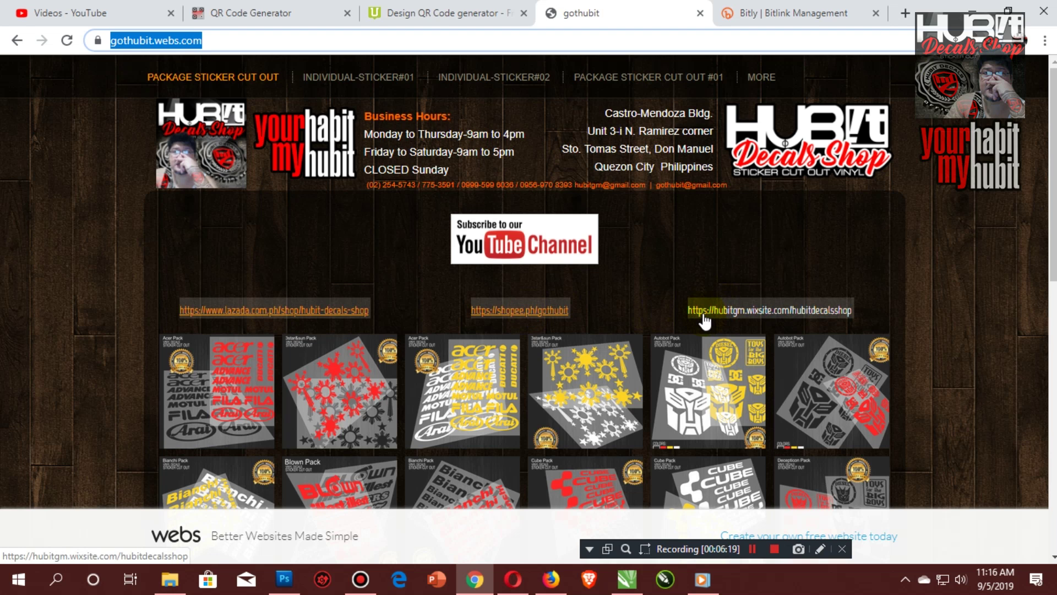
right_click(537, 232)
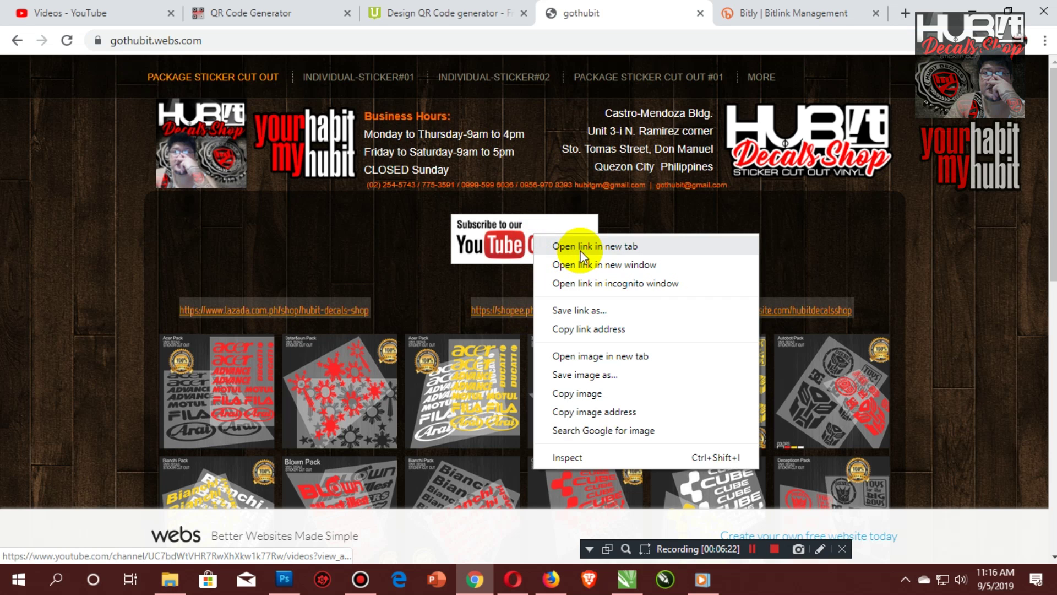
left_click(579, 246)
Step: In Bitly, search the bitlinks for HUBIT DECALS SHOP and copy the short link of the YouTube channel
left_click(833, 22)
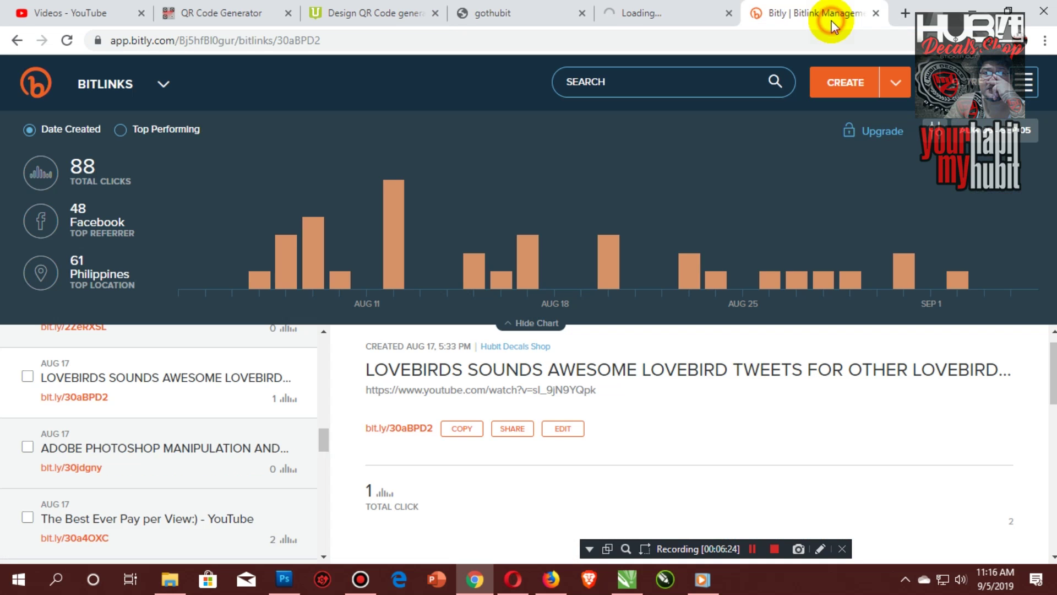
left_click(617, 77)
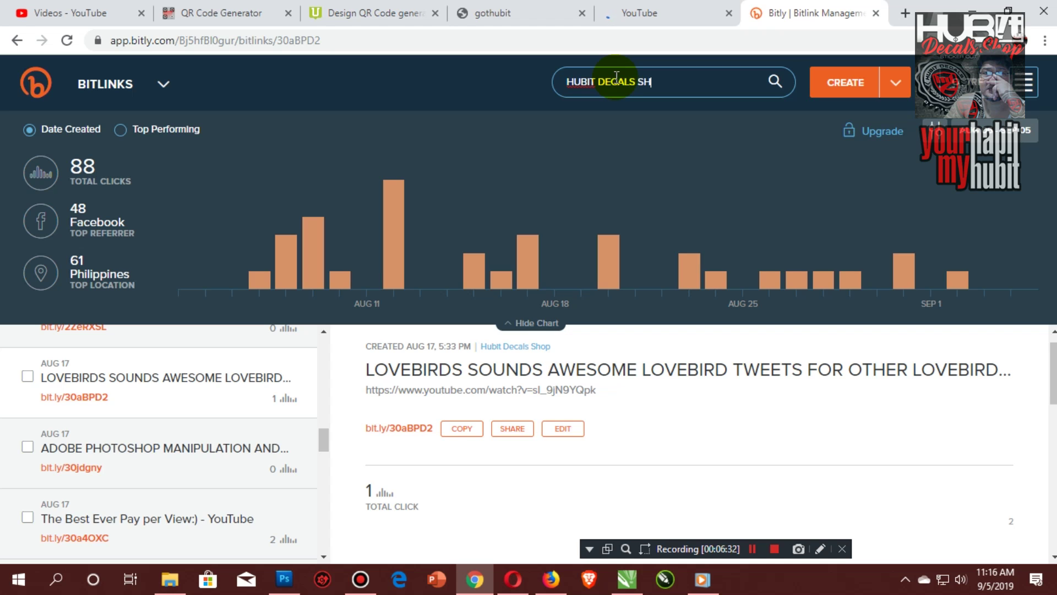
key("Return")
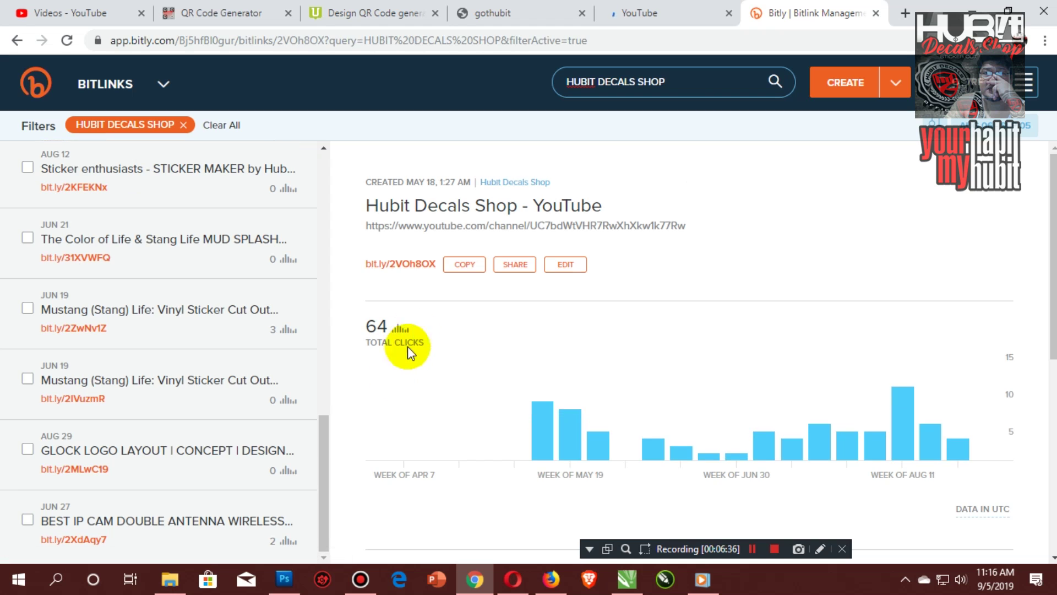
left_click(463, 269)
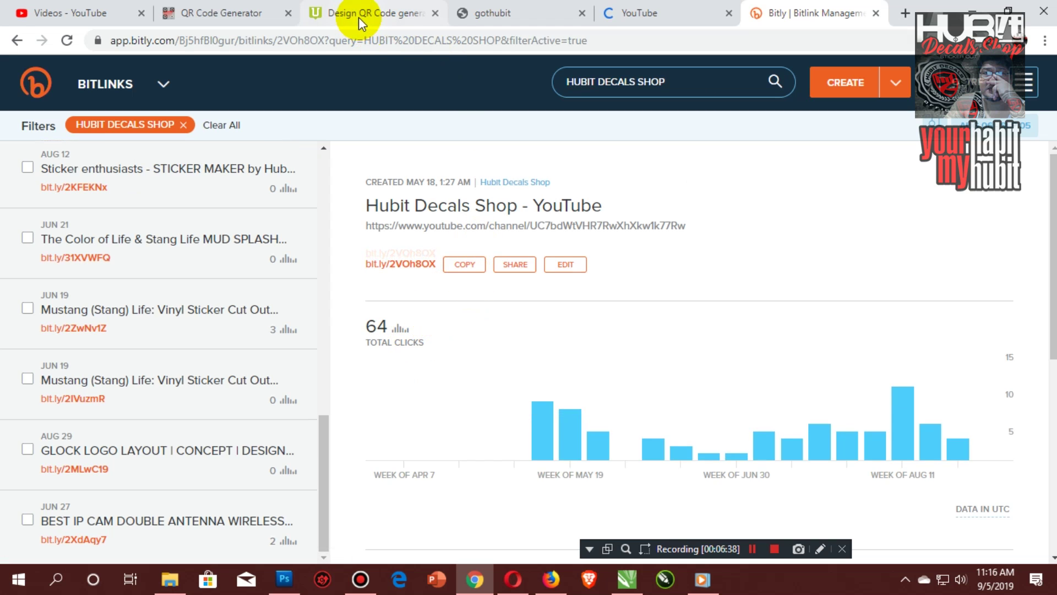
left_click(358, 17)
left_click(234, 11)
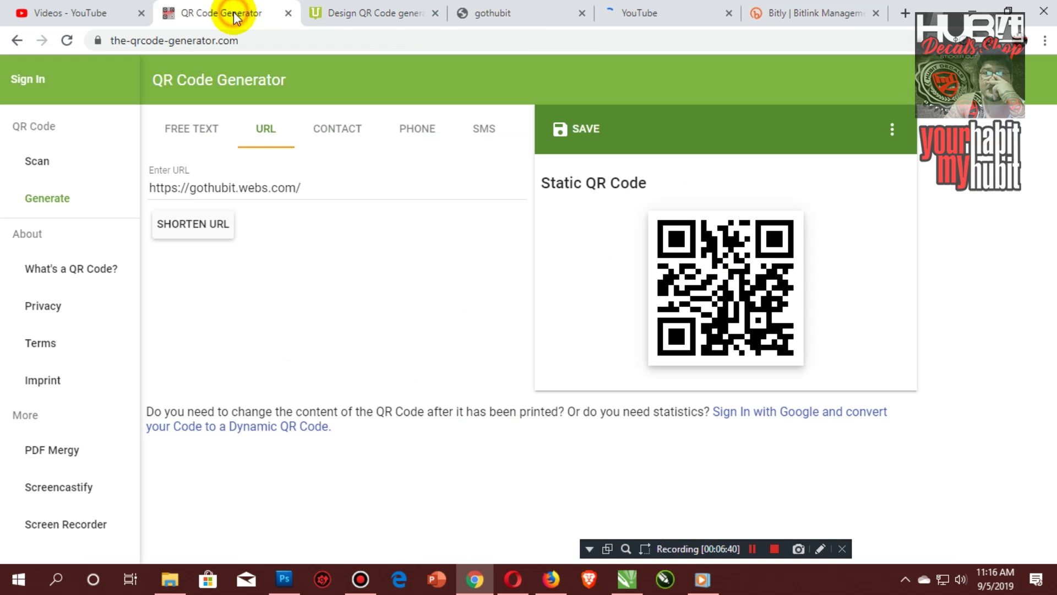
left_click(190, 128)
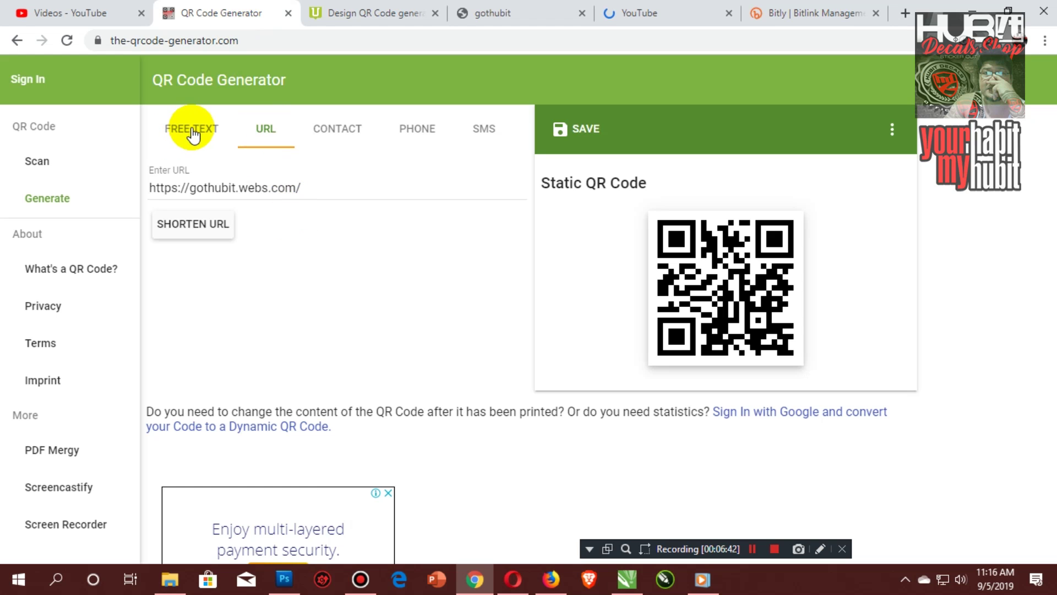
key("ctrl+v")
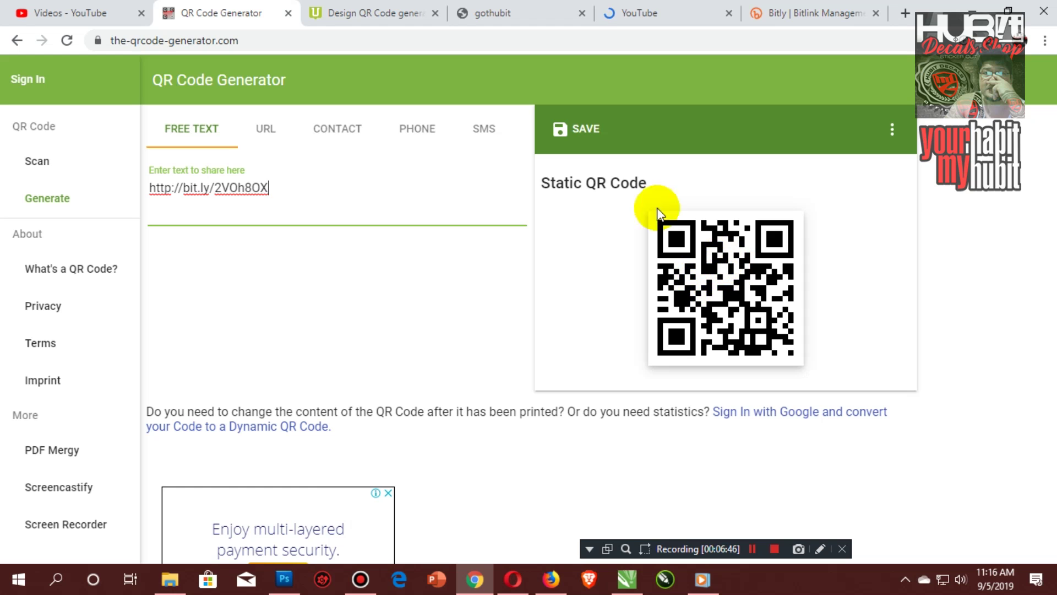
left_click(568, 139)
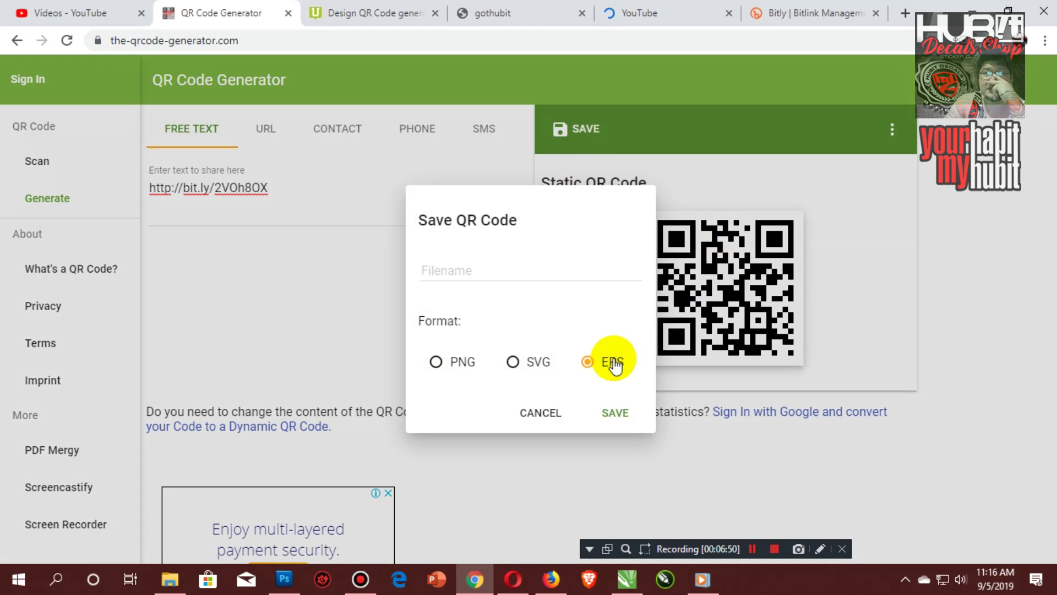
left_click(614, 413)
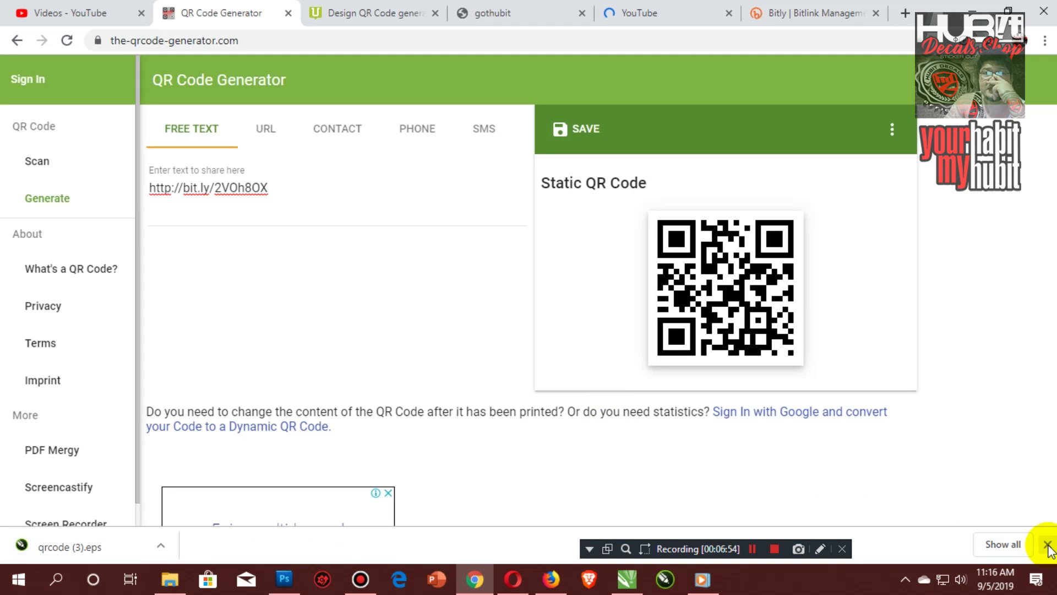
left_click(1048, 547)
Step: Switch to CorelDRAW and import qrcode (3).eps as editable curves, placing it right of the phone at about 6.227 inches square
left_click(628, 578)
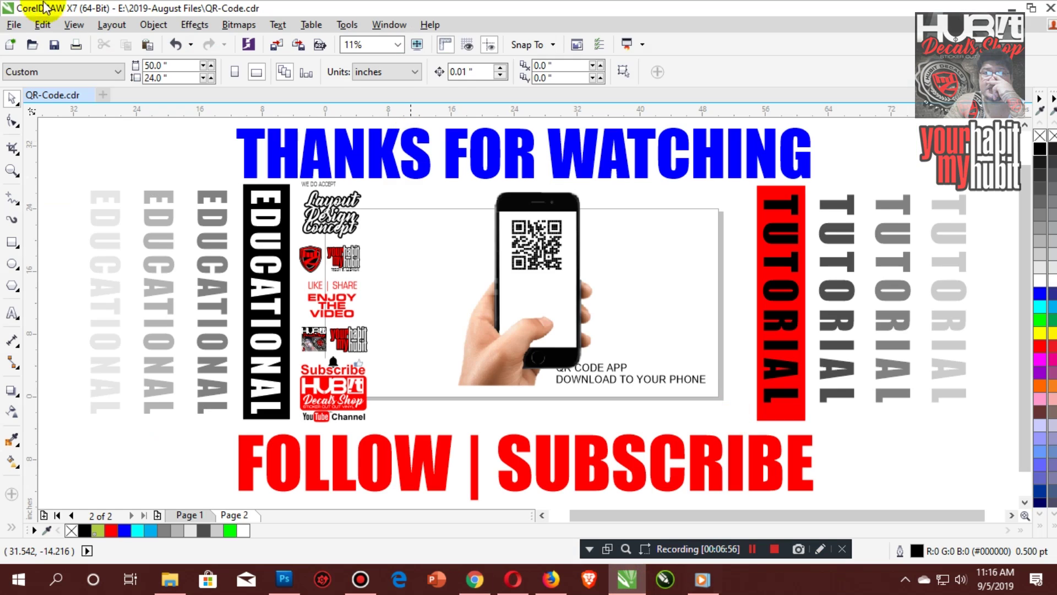
left_click(22, 27)
left_click(48, 262)
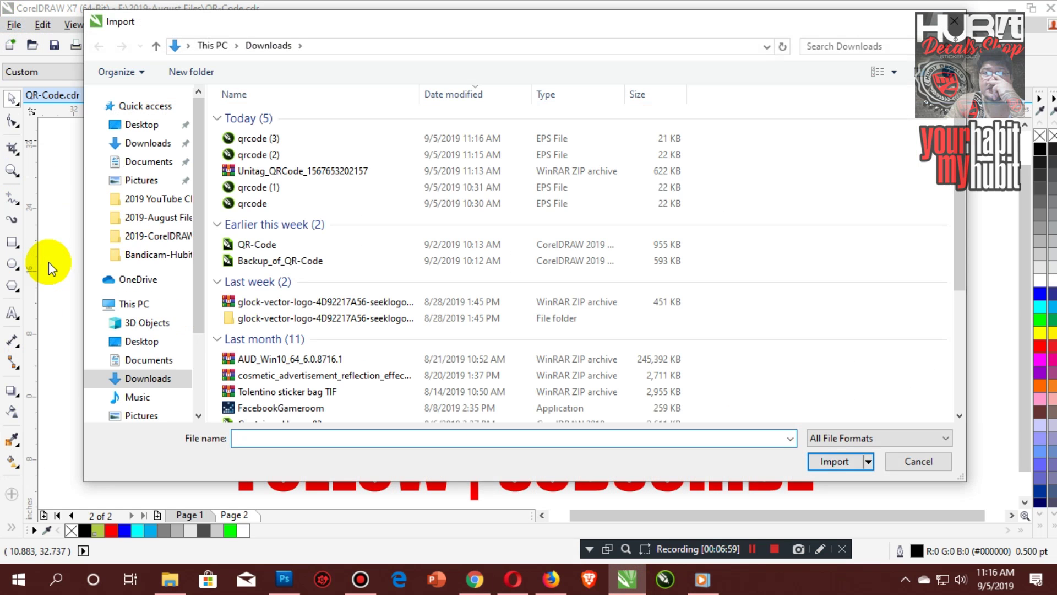
double_click(254, 142)
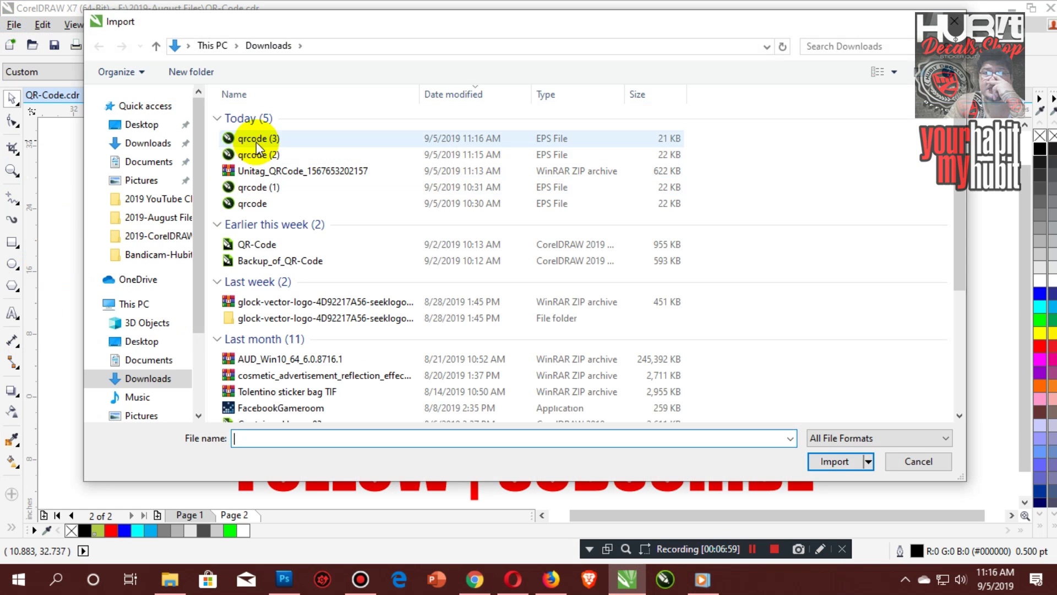
left_click(493, 360)
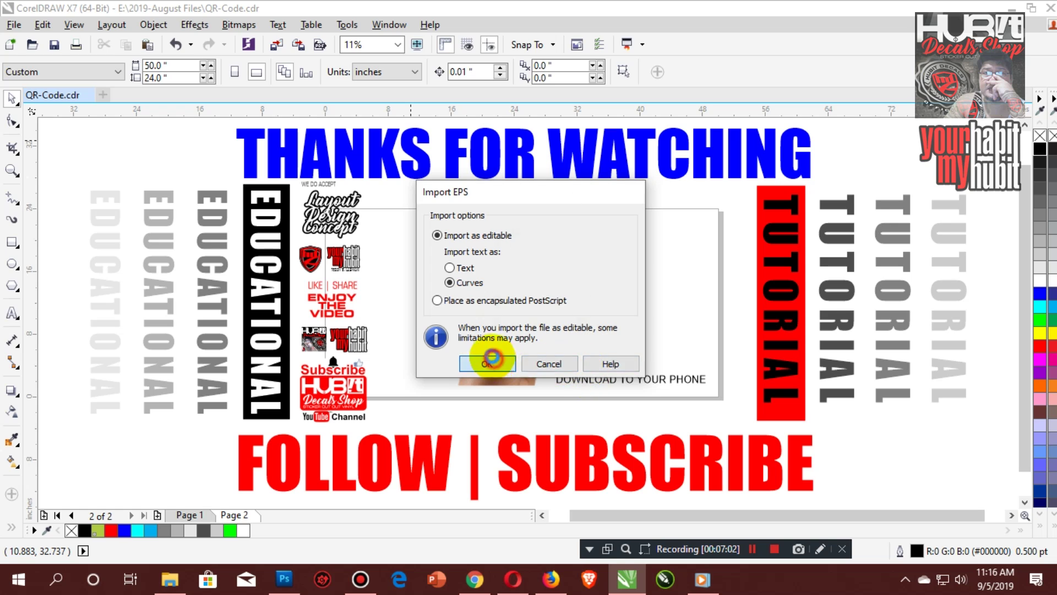
left_click(601, 223)
left_click_drag(627, 248, 653, 275)
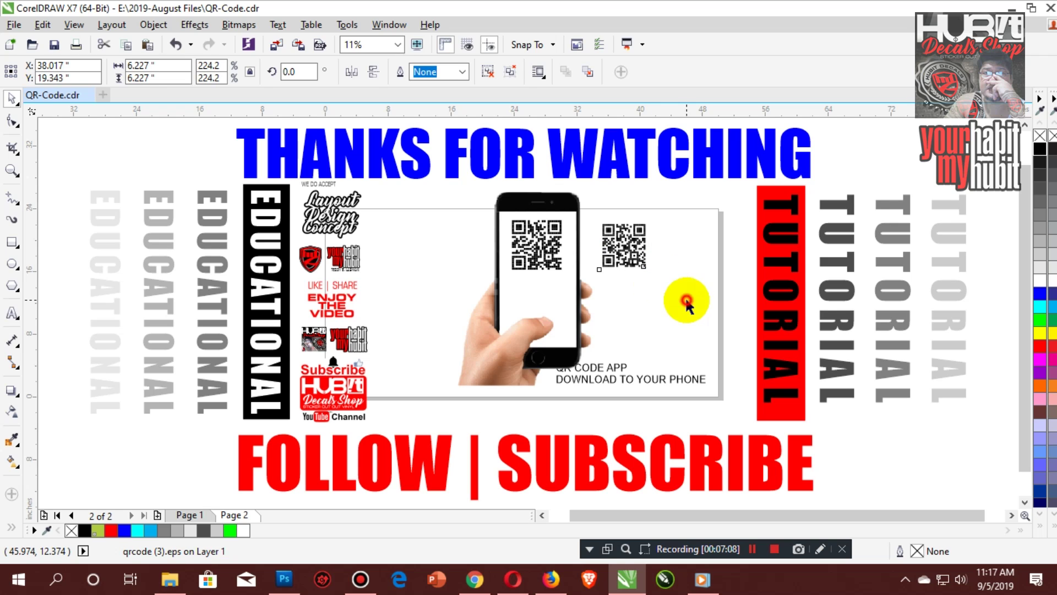
Step: Move the hand-and-phone image left, clear of the QR codes, and slightly enlarge the newly imported code beside the first one
left_click(520, 344)
left_click_drag(516, 344, 425, 370)
left_click(627, 272)
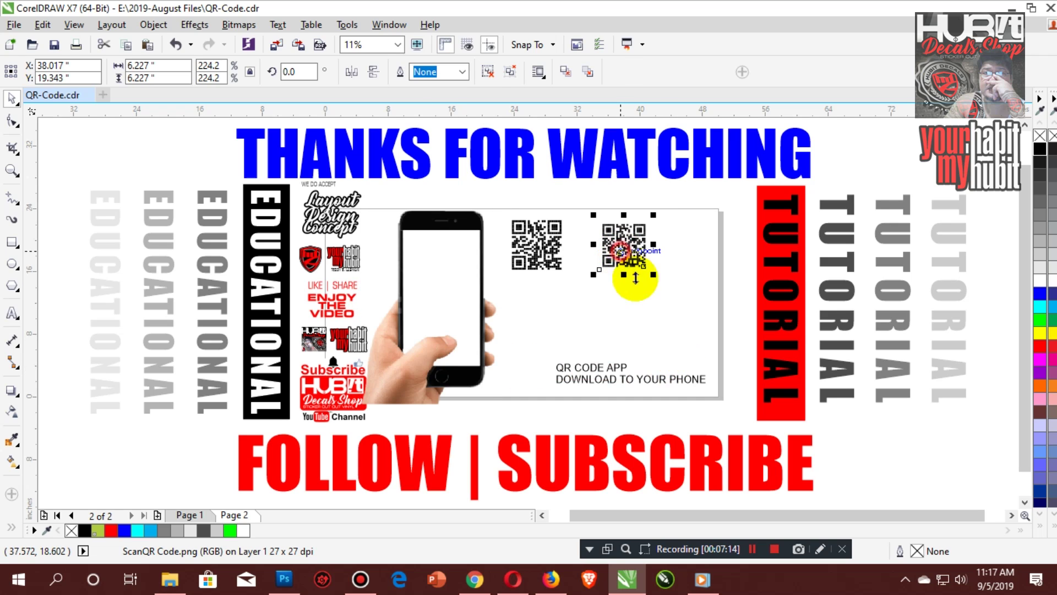
left_click_drag(658, 275, 623, 248)
left_click(695, 295)
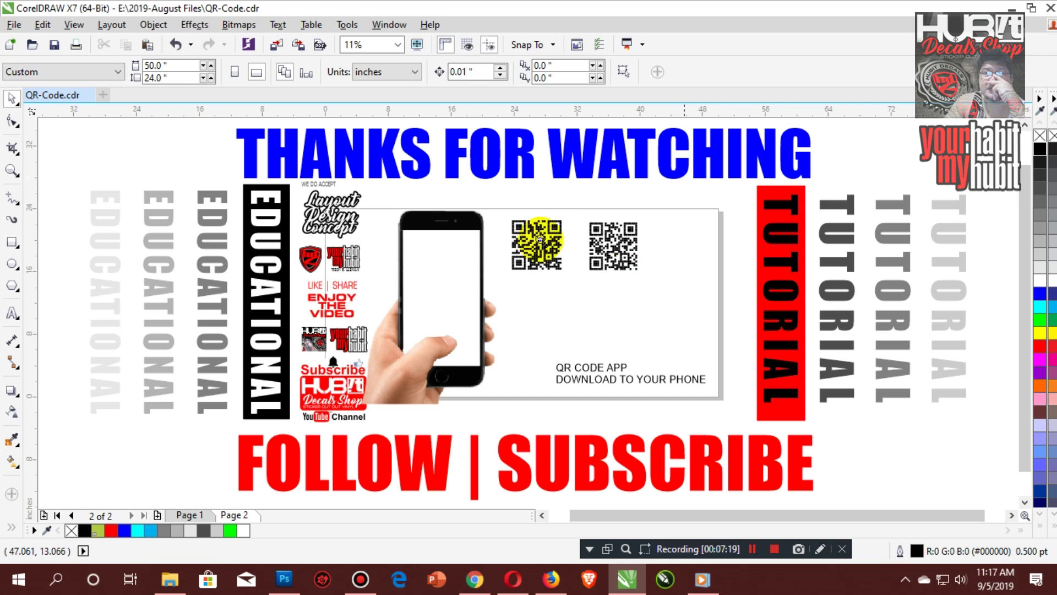
Step: Switch to Chrome and copy the bit.ly link from the QR Code Generator text
scroll(637, 306, "up", 2)
left_click(482, 581)
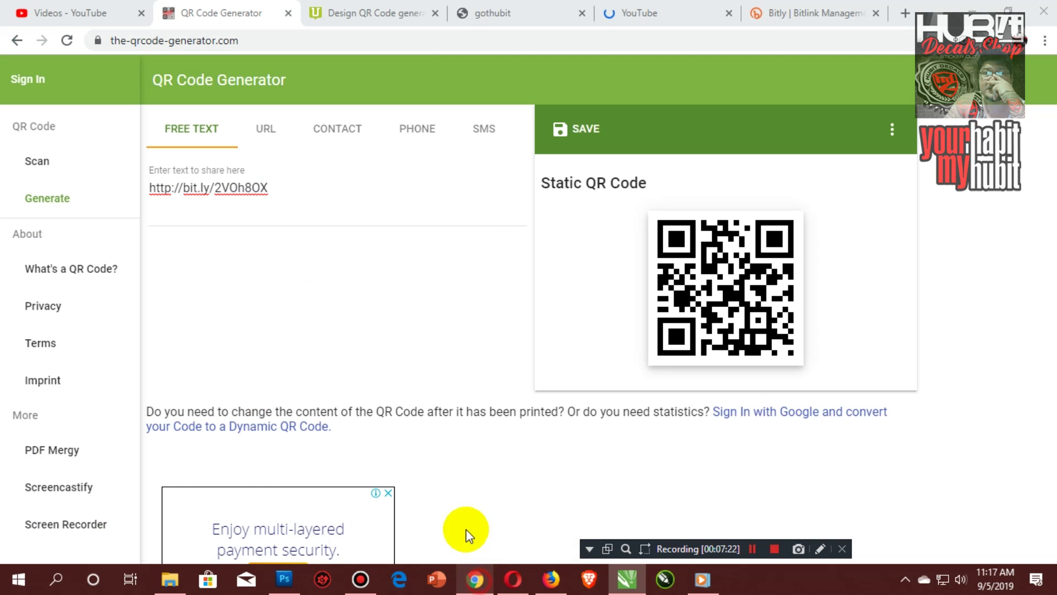
left_click(641, 16)
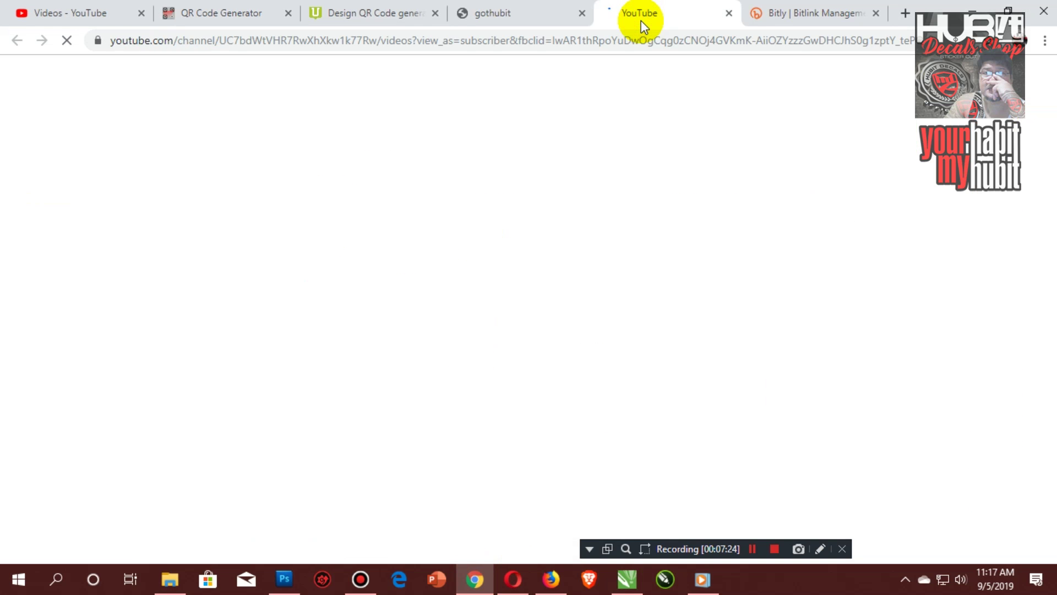
left_click(209, 12)
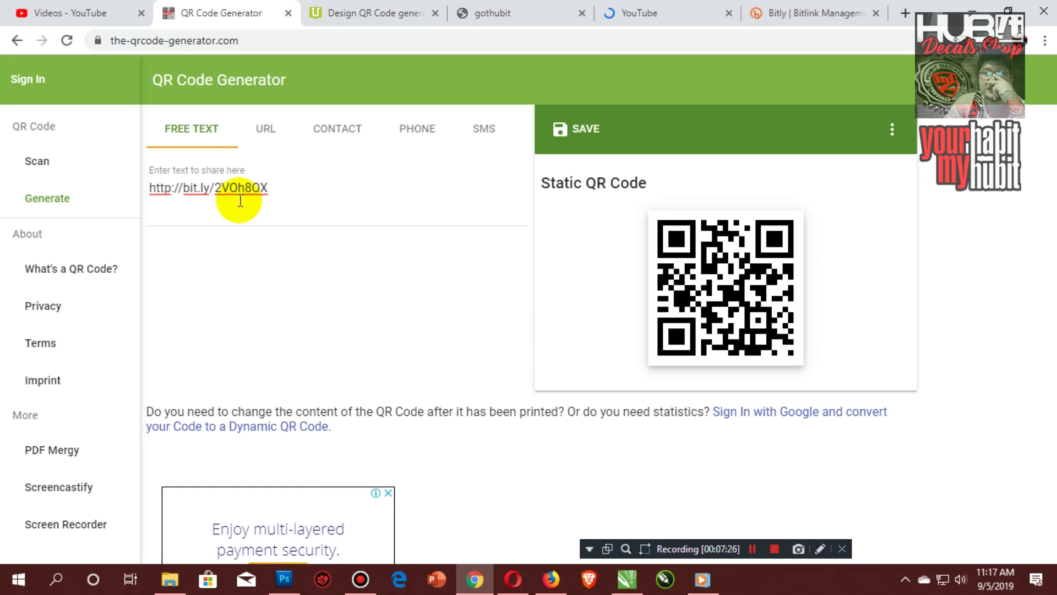
left_click_drag(270, 189, 133, 192)
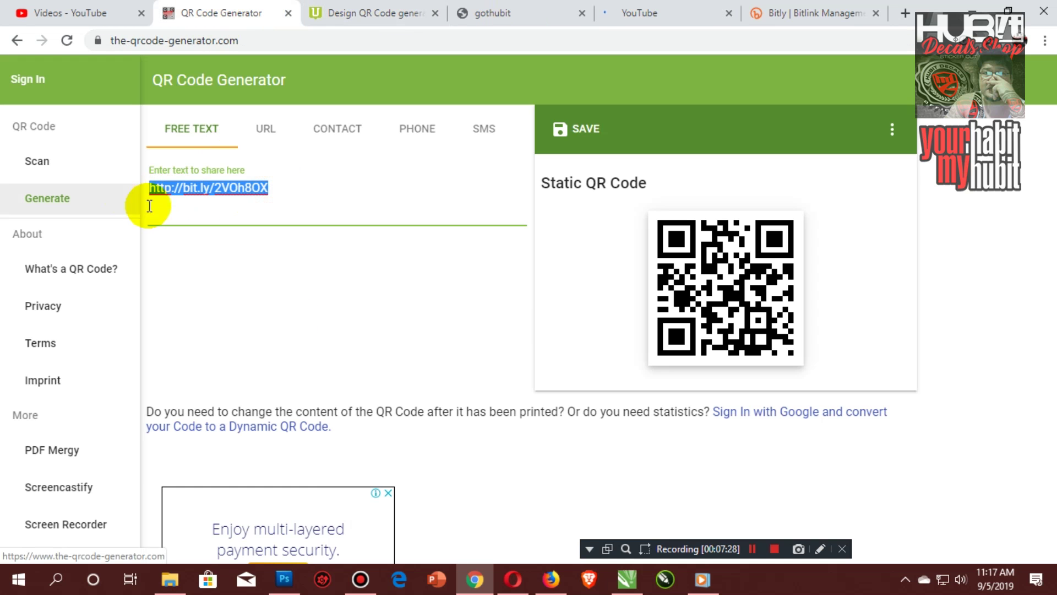
left_click(626, 579)
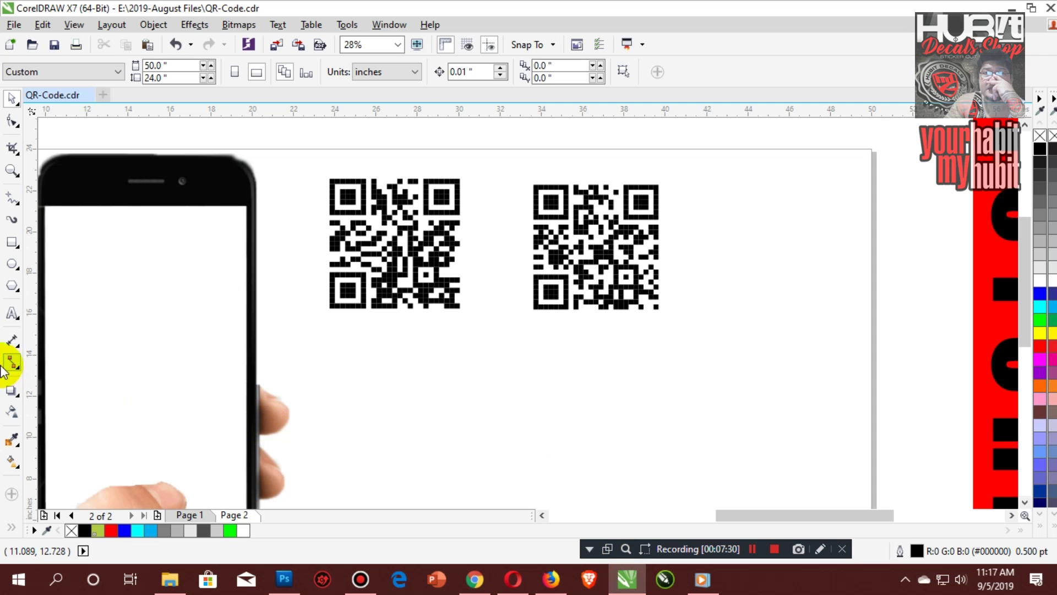
left_click(13, 318)
left_click(538, 371)
key("ctrl+v")
left_click(24, 98)
left_click(9, 93)
left_click_drag(609, 367, 686, 337)
left_click(608, 369)
left_click_drag(609, 358, 604, 343)
left_click(621, 418)
Step: Switch to Chrome and copy the gothubit website's full address
left_click(472, 579)
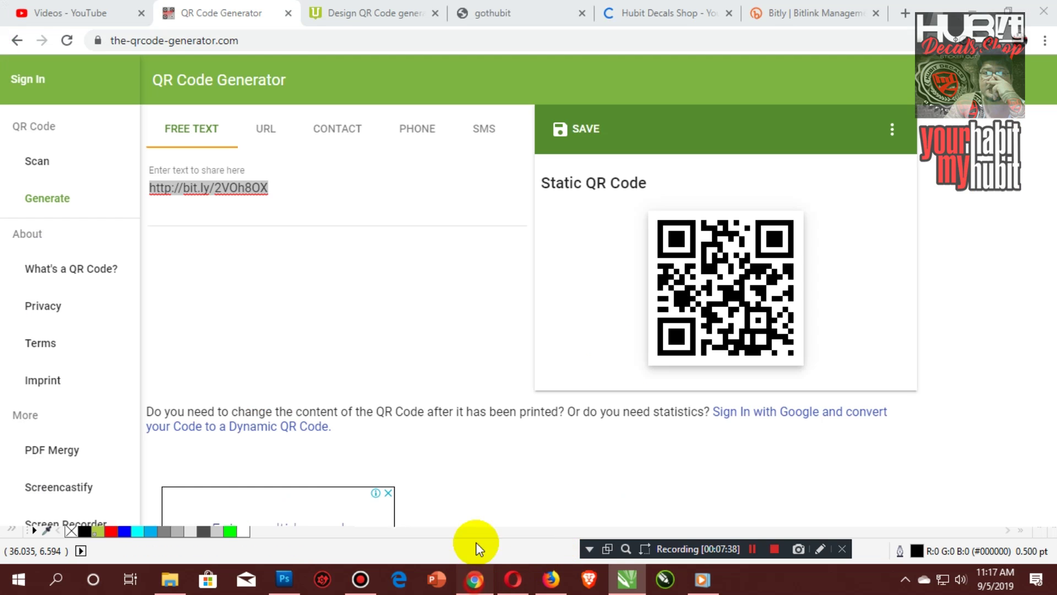
left_click(518, 17)
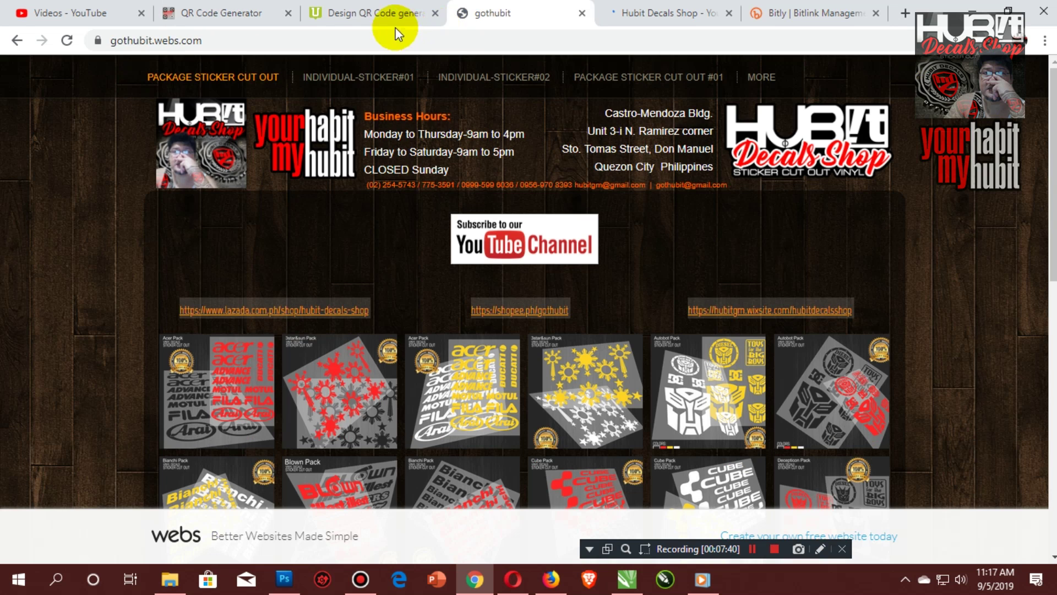
left_click(253, 40)
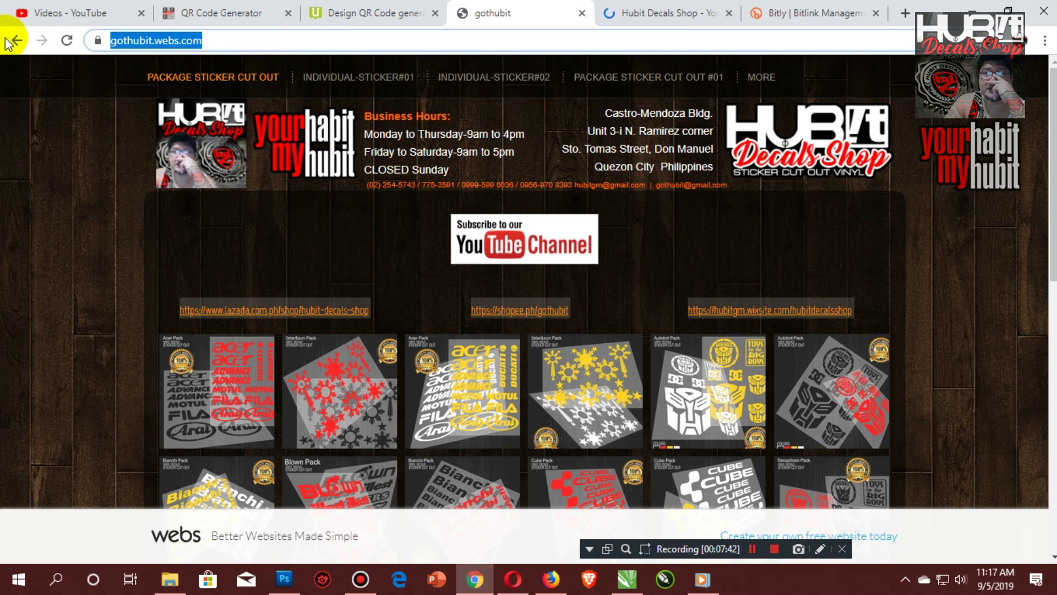
left_click(627, 580)
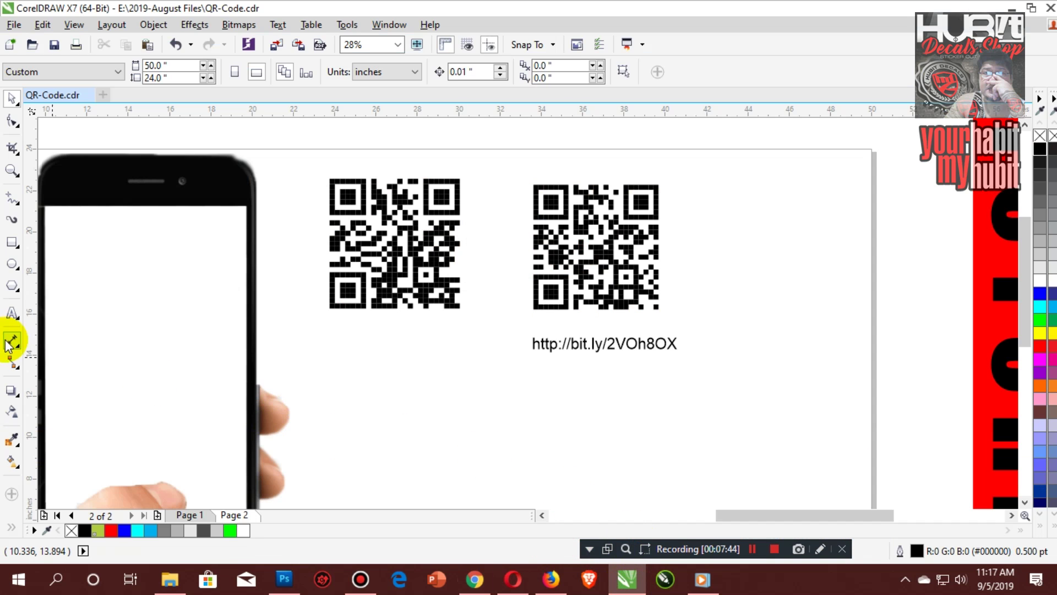
left_click(10, 313)
left_click(314, 457)
key("ctrl+v")
left_click(10, 94)
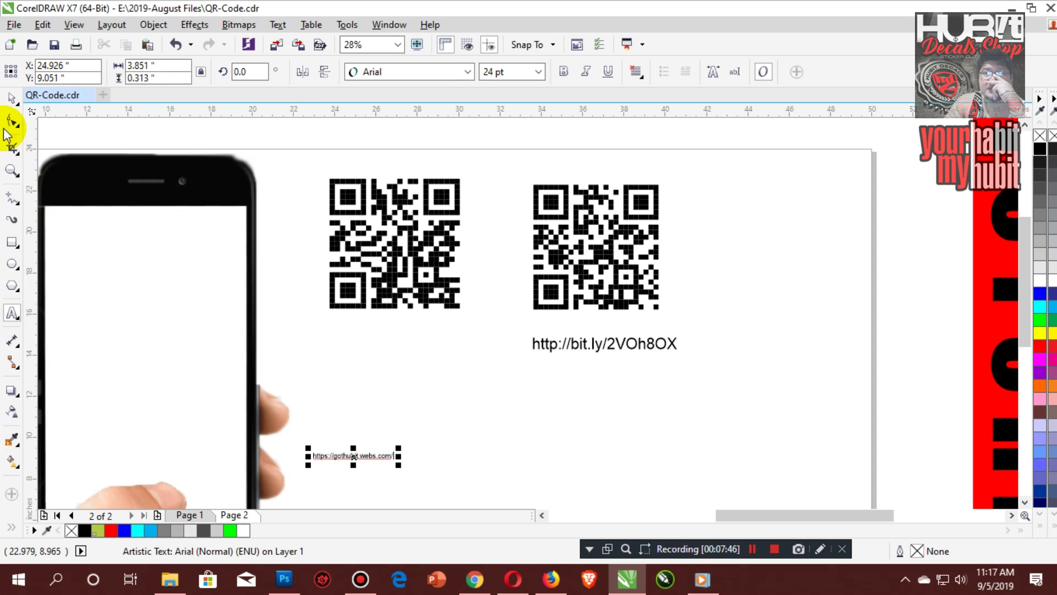
left_click_drag(398, 449, 401, 347)
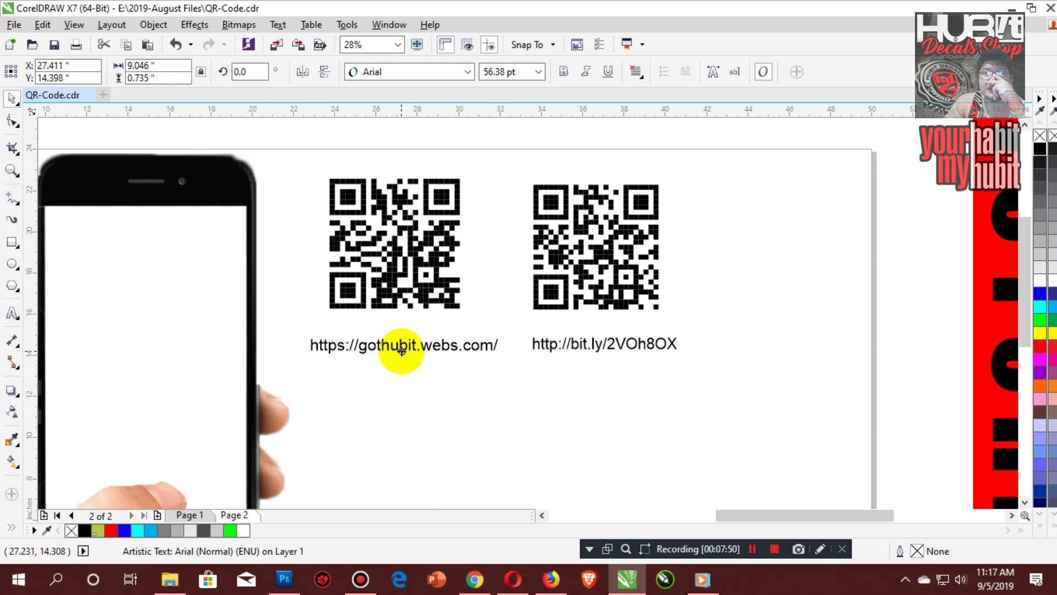
left_click_drag(503, 332, 513, 332)
Step: Move the right QR code together with its bit.ly text farther right, widening the gap between the two codes
left_click_drag(718, 324, 684, 283)
left_click_drag(507, 164, 620, 323)
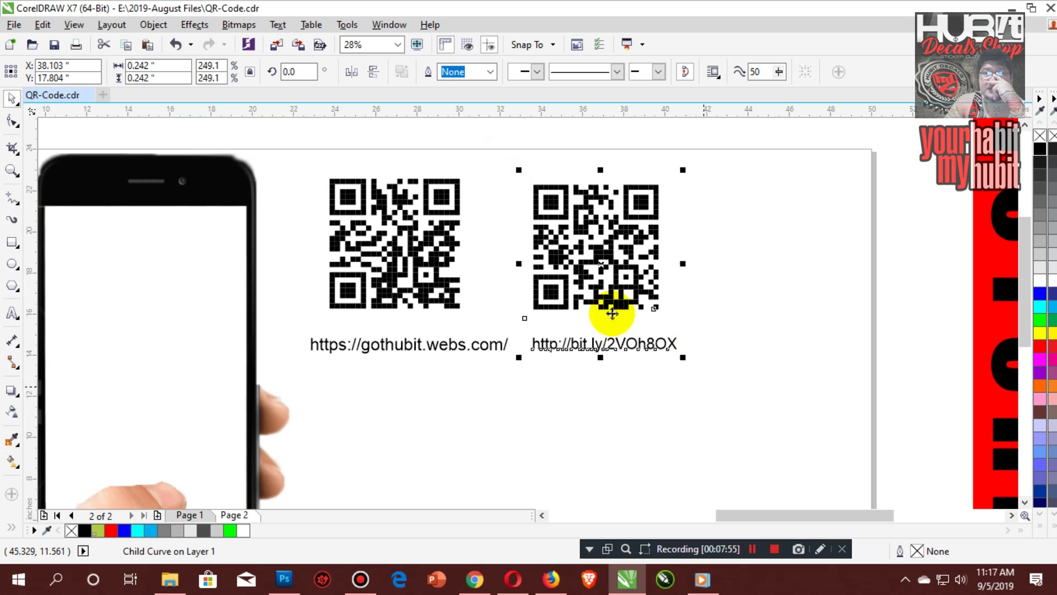
left_click(679, 278, "shift")
left_click_drag(547, 179, 755, 402)
left_click_drag(602, 272, 702, 283)
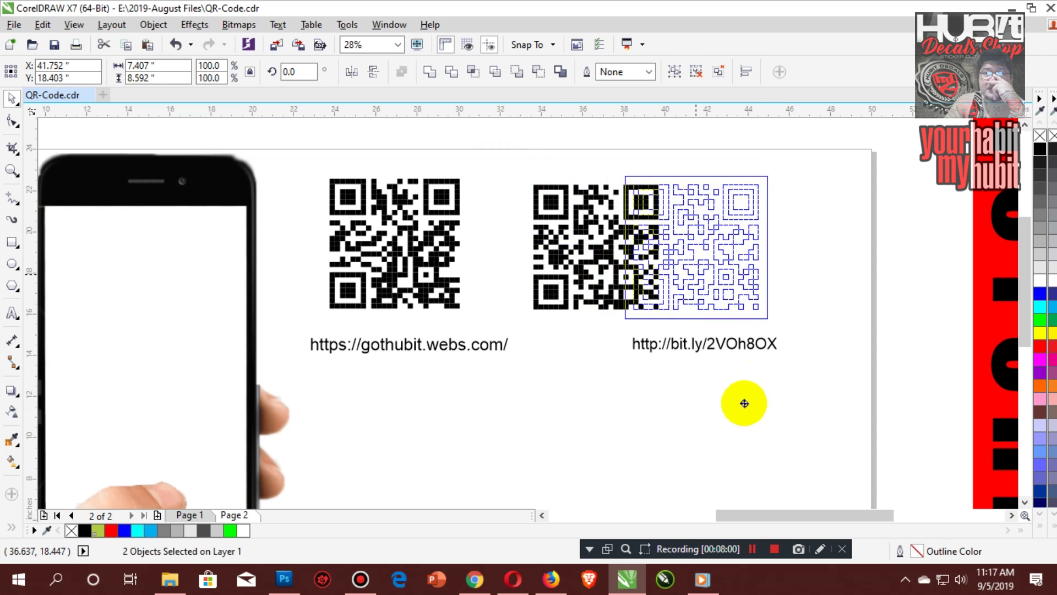
left_click(743, 401)
Step: Move the left QR code and its website text farther right from the phone, centring the text beneath the code
left_click_drag(287, 138, 496, 324)
left_click_drag(407, 264, 510, 368)
left_click(462, 358)
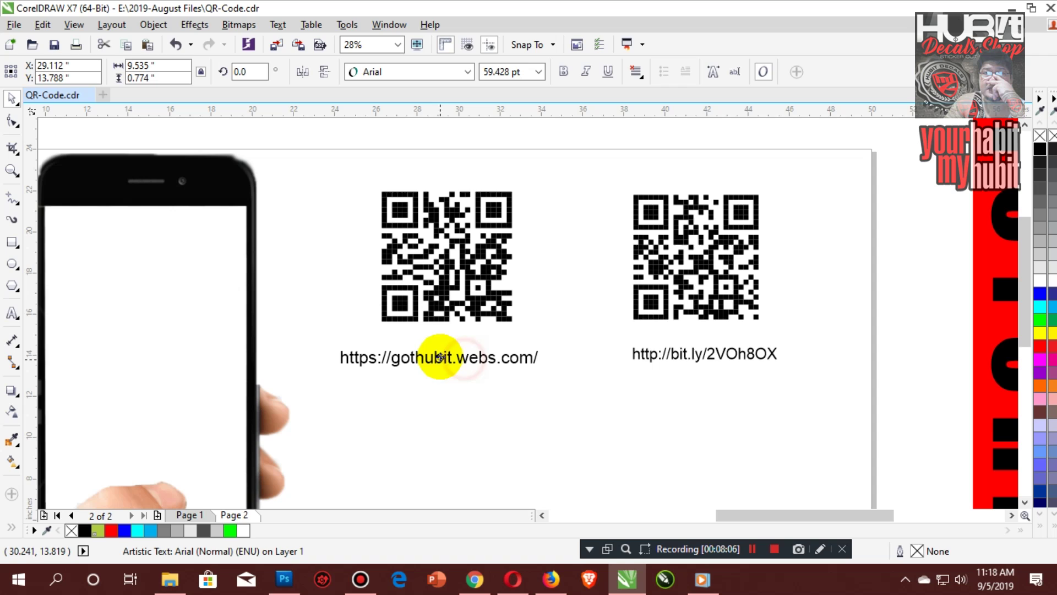
left_click(538, 410)
key("F4")
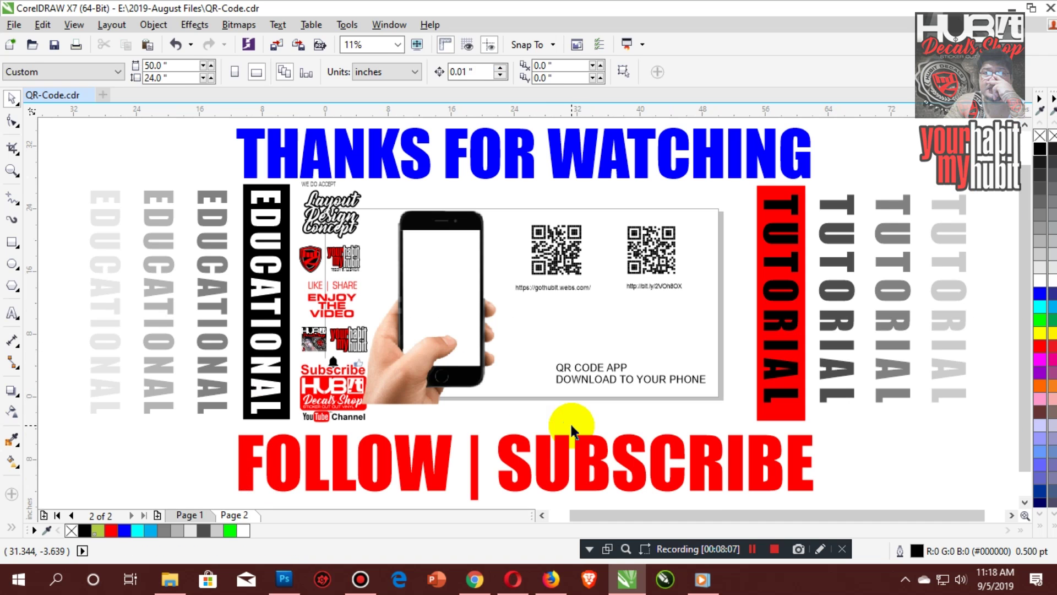